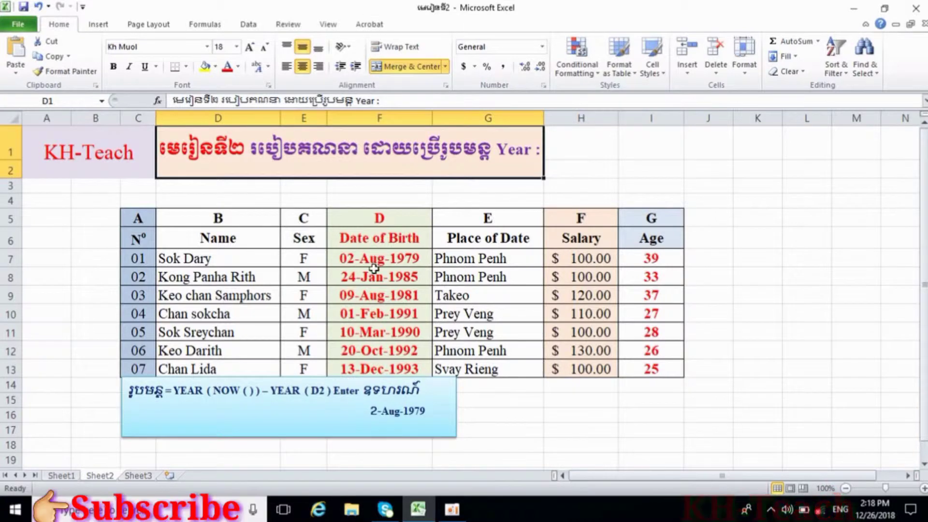
# - Move the formula note up beside the title, over columns H–L in rows 1–3
pyautogui.moveTo(375, 261); pyautogui.dragTo(363, 363)
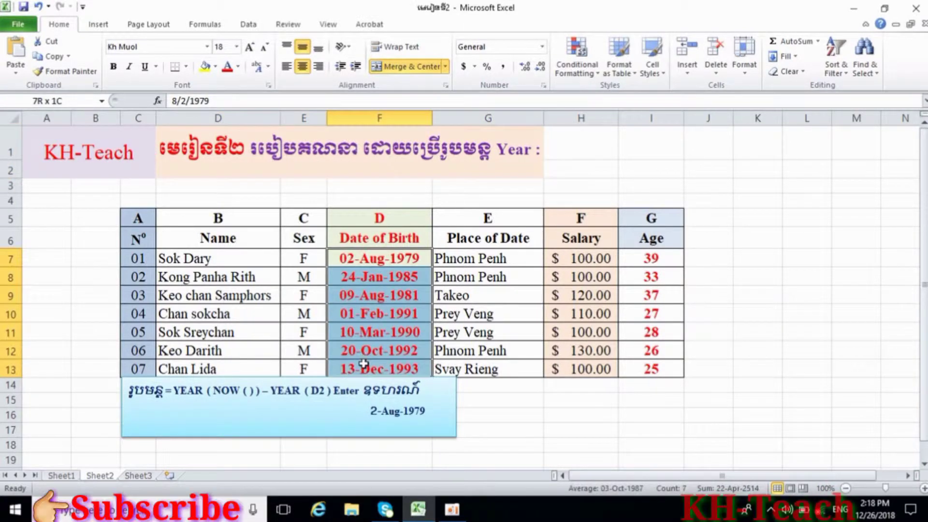
pyautogui.click(262, 388)
pyautogui.moveTo(296, 377)
pyautogui.mouseDown()
pyautogui.moveTo(283, 410)
pyautogui.moveTo(634, 123)
pyautogui.mouseUp()
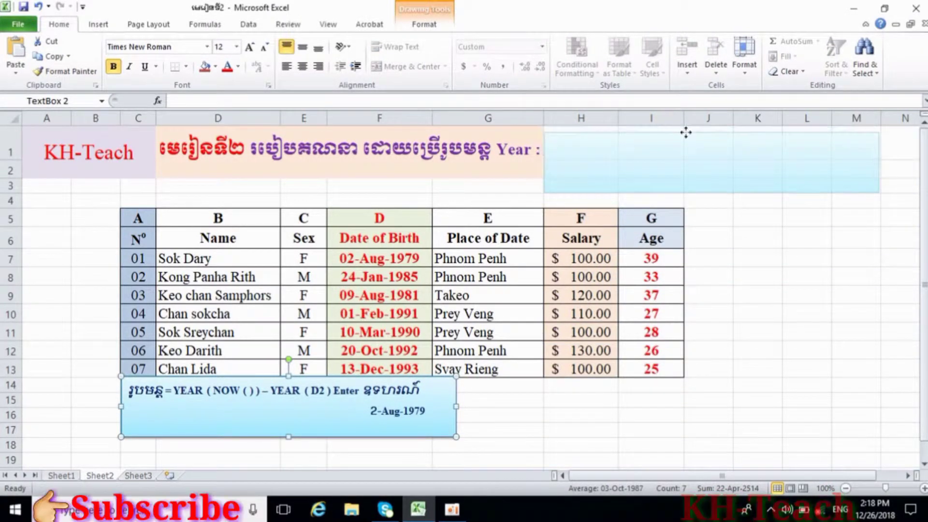
pyautogui.moveTo(635, 124); pyautogui.dragTo(677, 127)
pyautogui.click(312, 459)
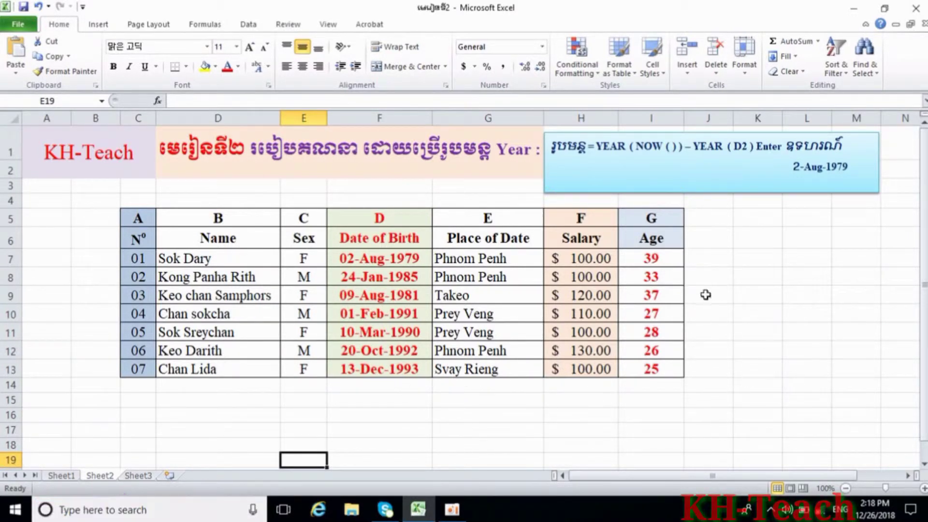
# - Check the note's =YEAR(NOW())–YEAR(D2) formula, then select cell J7
pyautogui.click(713, 265)
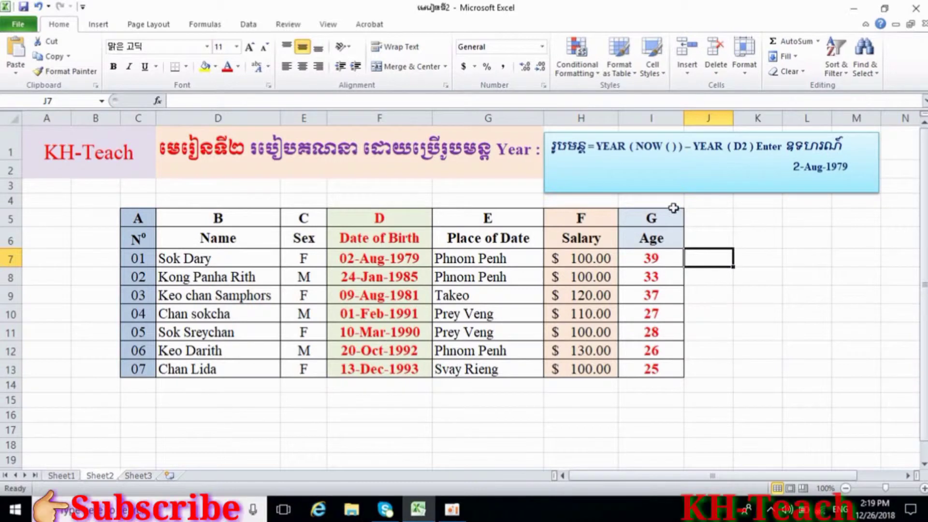
pyautogui.click(690, 144)
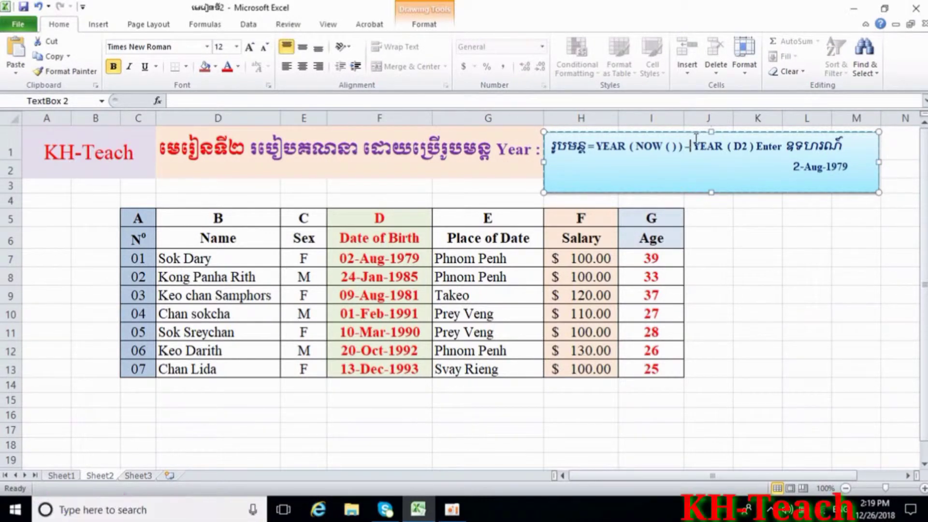
pyautogui.click(694, 140)
pyautogui.click(699, 240)
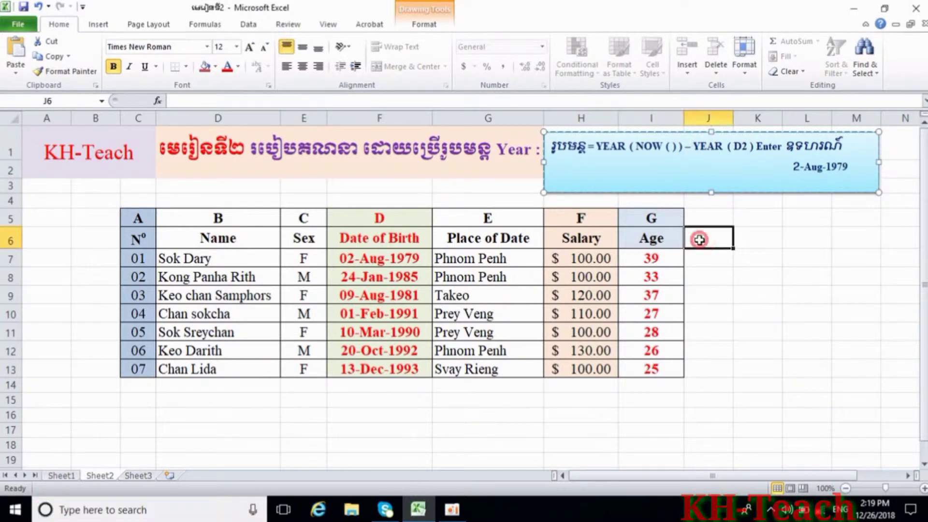
pyautogui.click(706, 259)
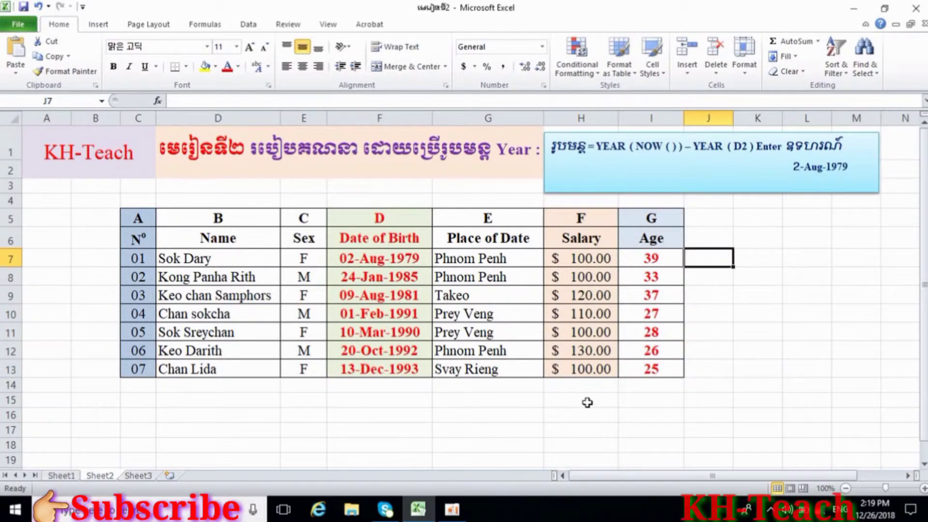
# - Enter the partial formula =year(now())-year in J7 and clear the stray 9 from J19
pyautogui.write('=')
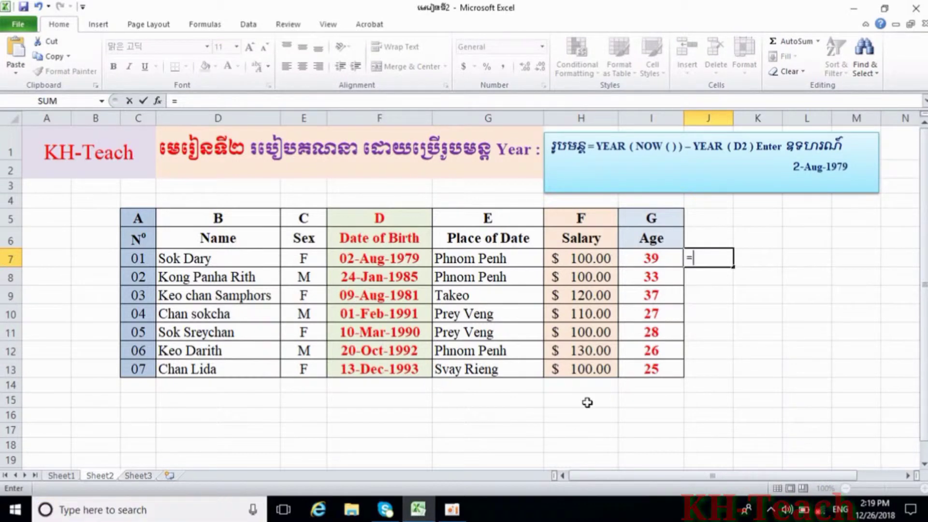
pyautogui.write('ye')
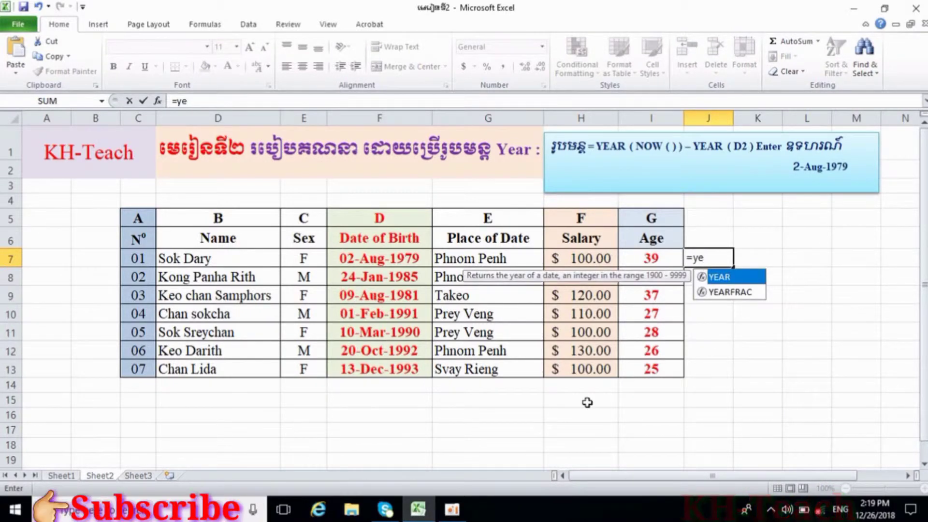
pyautogui.write('a')
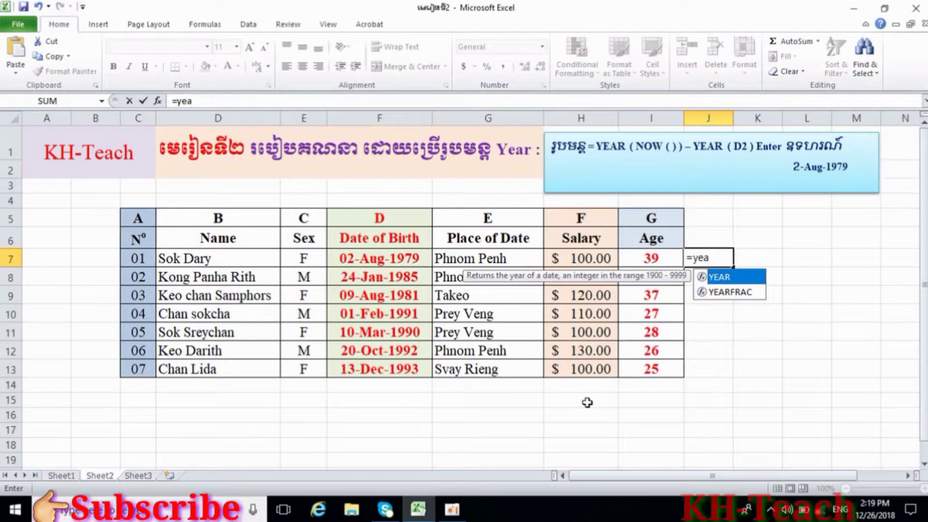
pyautogui.write('r')
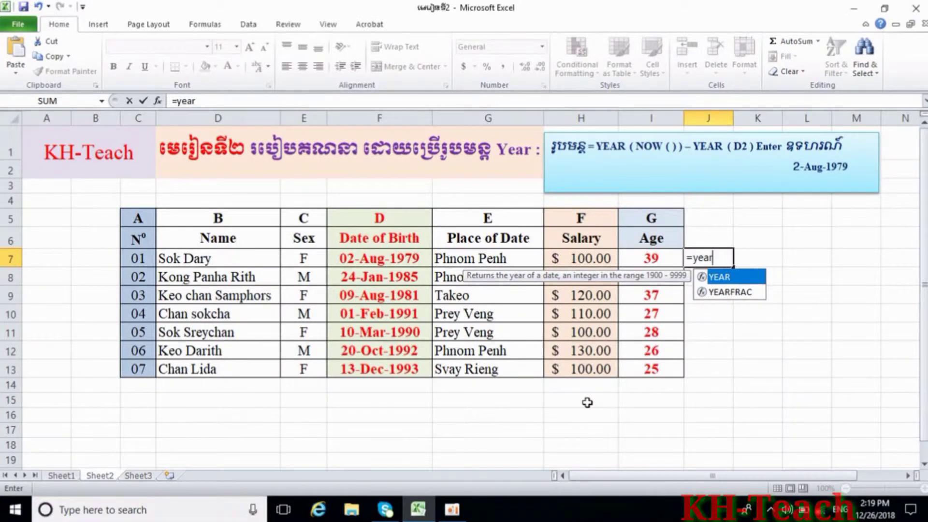
pyautogui.write('(')
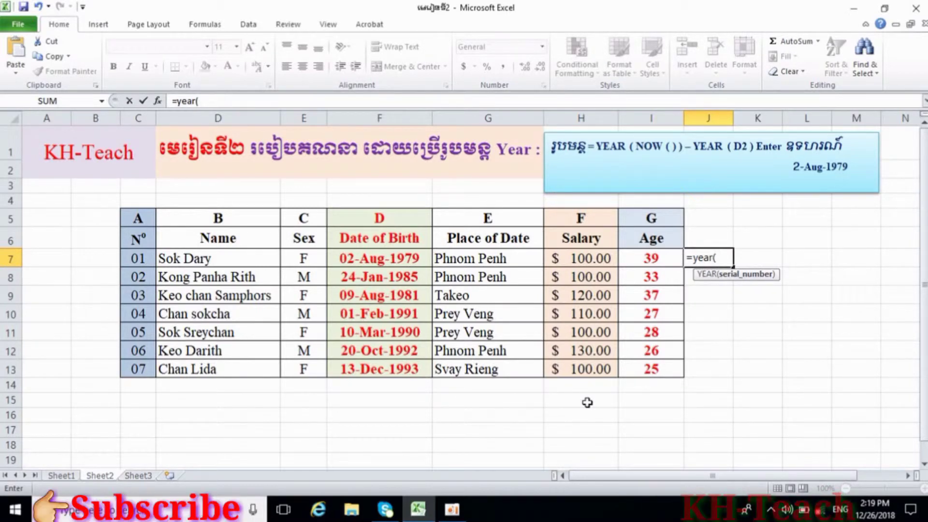
pyautogui.write('now')
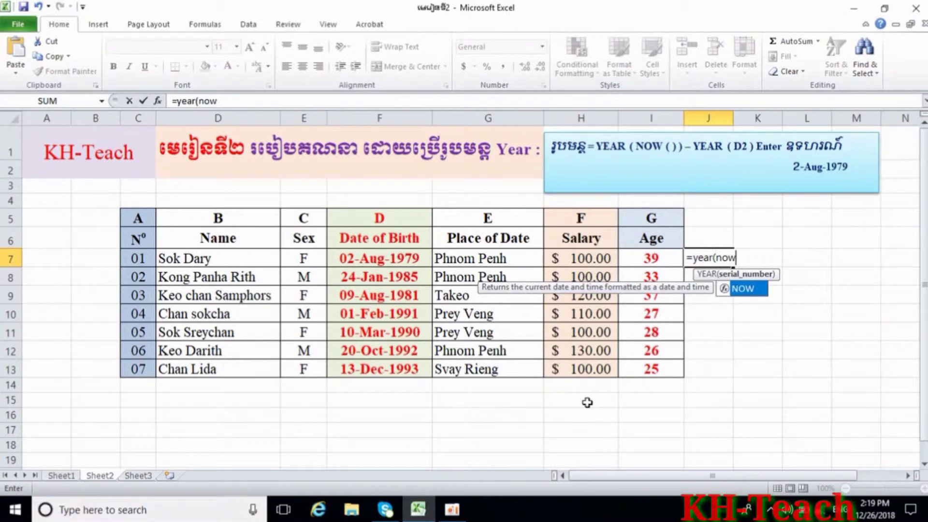
pyautogui.write('(')
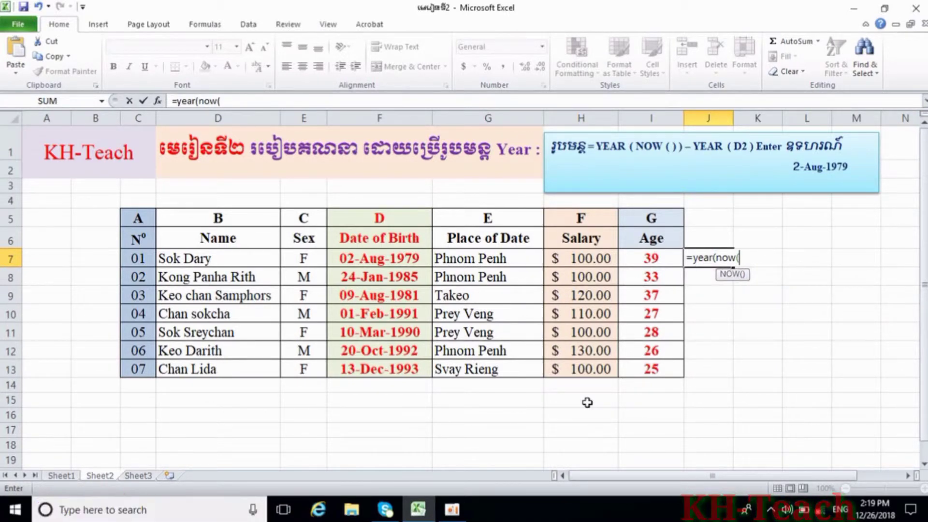
pyautogui.write(')')
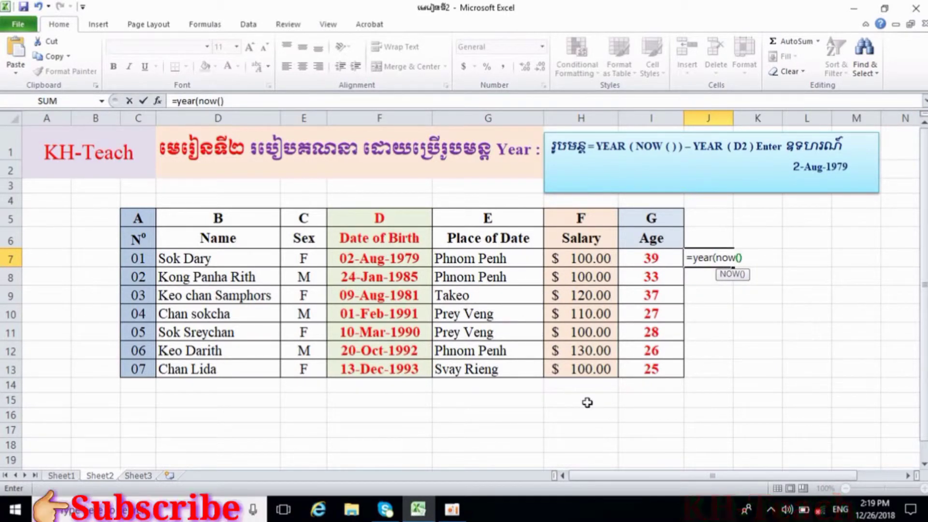
pyautogui.write(')')
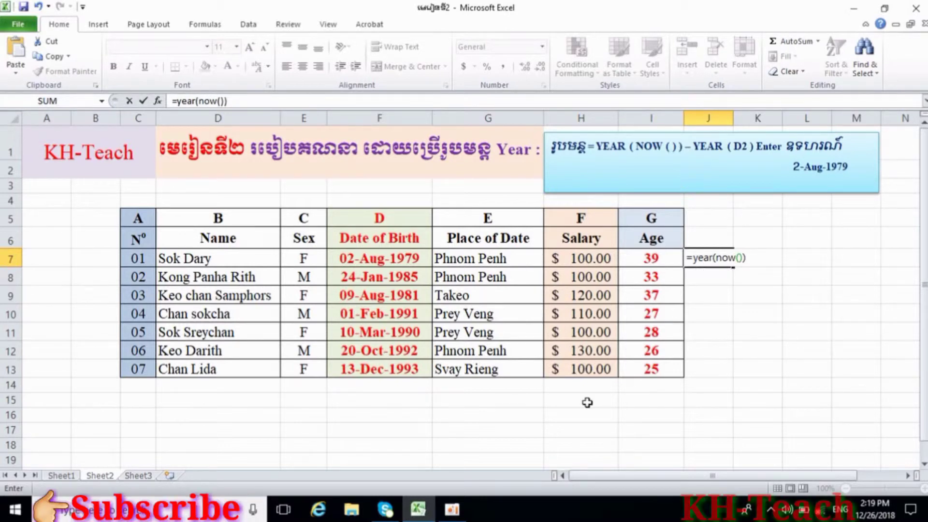
pyautogui.write('-')
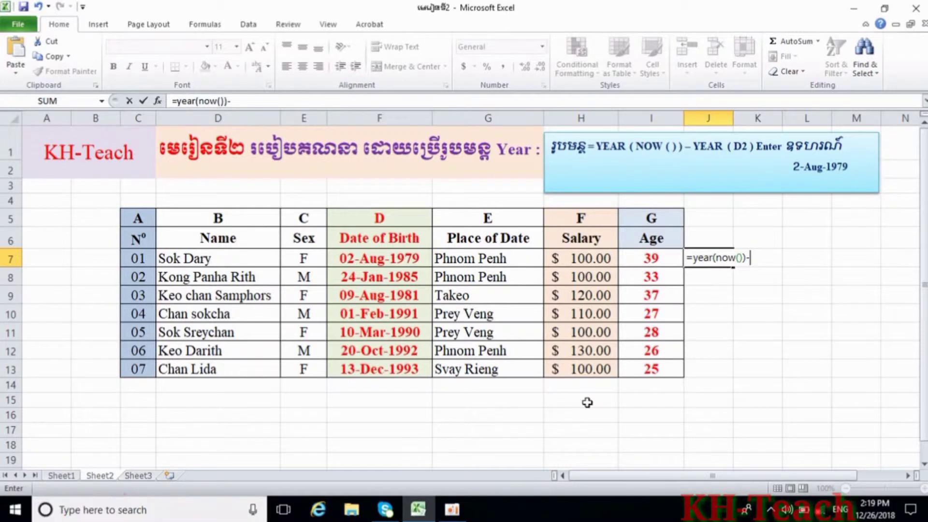
pyautogui.write('ye')
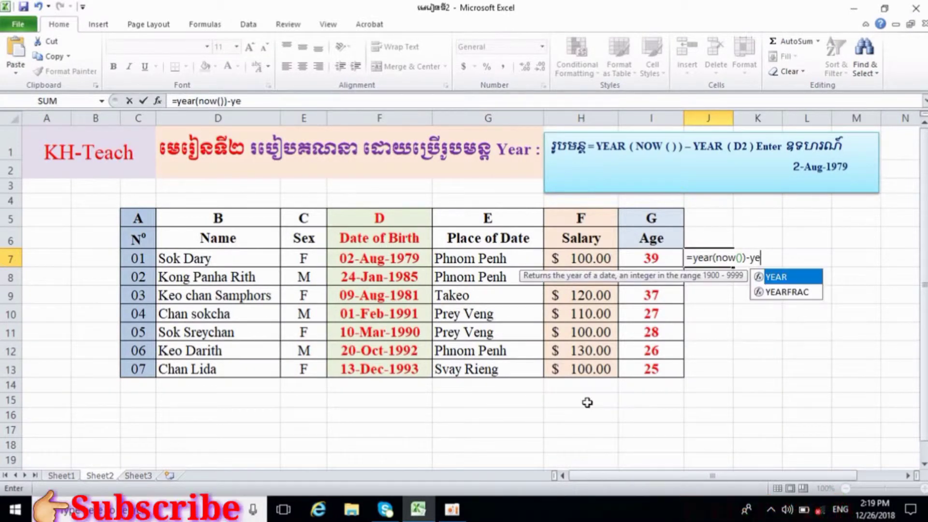
pyautogui.write('ar')
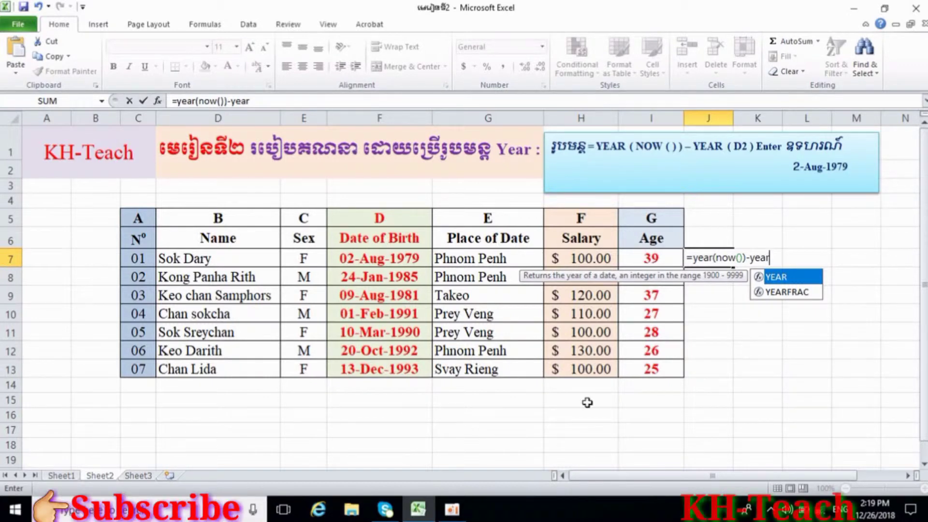
pyautogui.press('Return')
pyautogui.press('Down')
pyautogui.press('Down')
pyautogui.press('Down')
pyautogui.press('Down')
pyautogui.press('Down')
pyautogui.press('Down')
pyautogui.write('9')
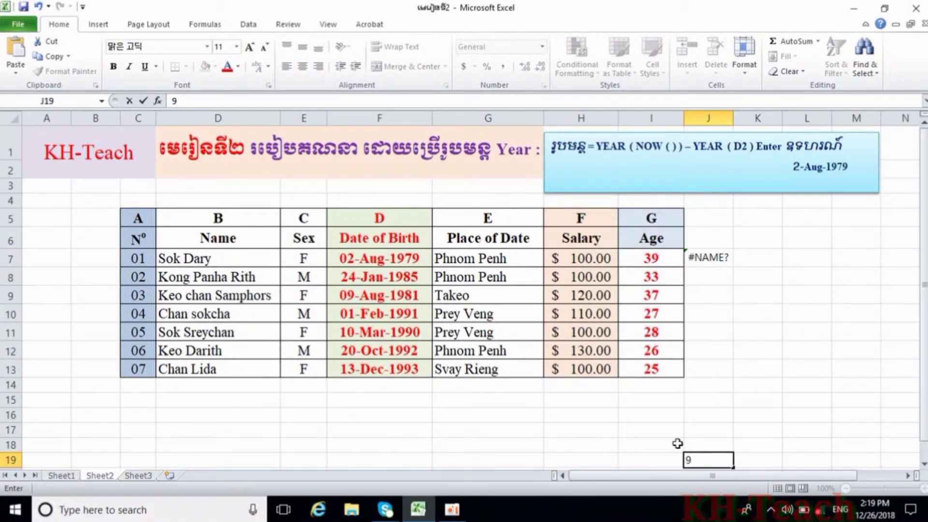
pyautogui.press('BackSpace')
# - Complete J7's formula as =YEAR(NOW())-YEAR(F7), which displays 08-Feb-1900
pyautogui.doubleClick(691, 258)
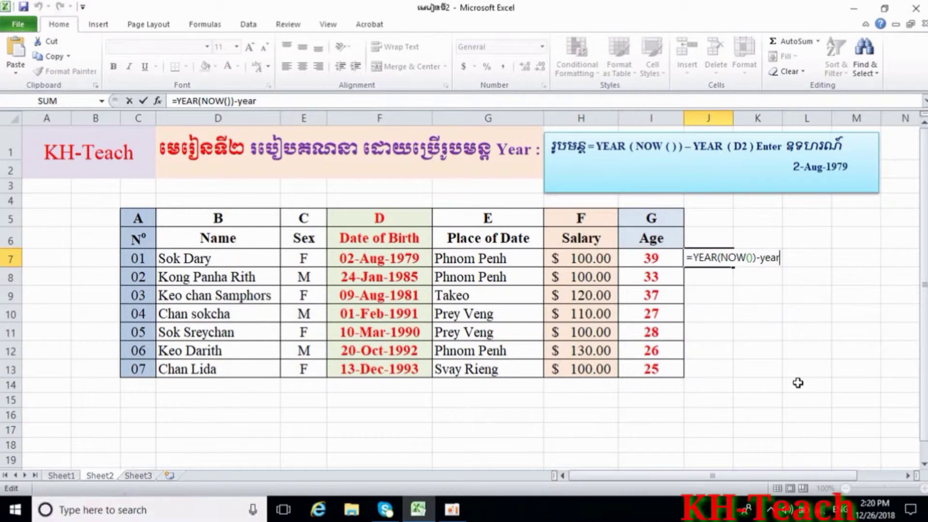
pyautogui.write('(')
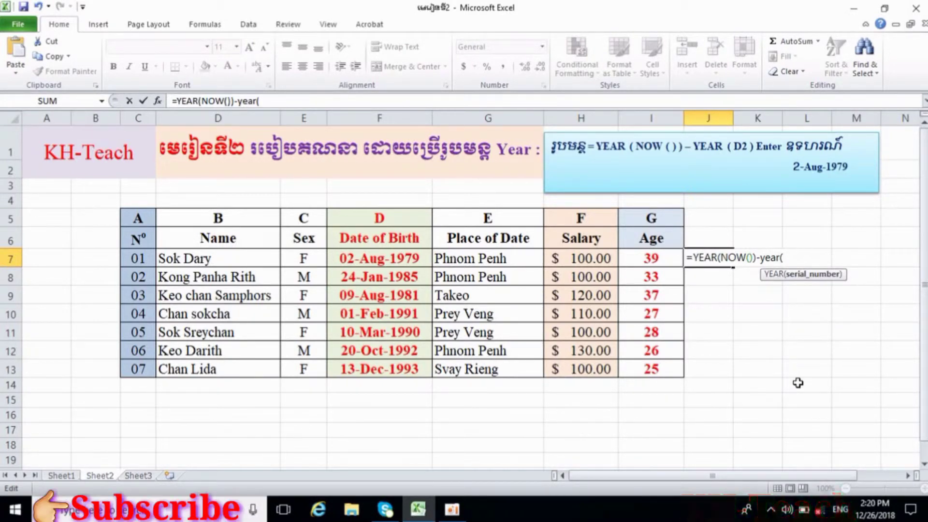
pyautogui.click(362, 258)
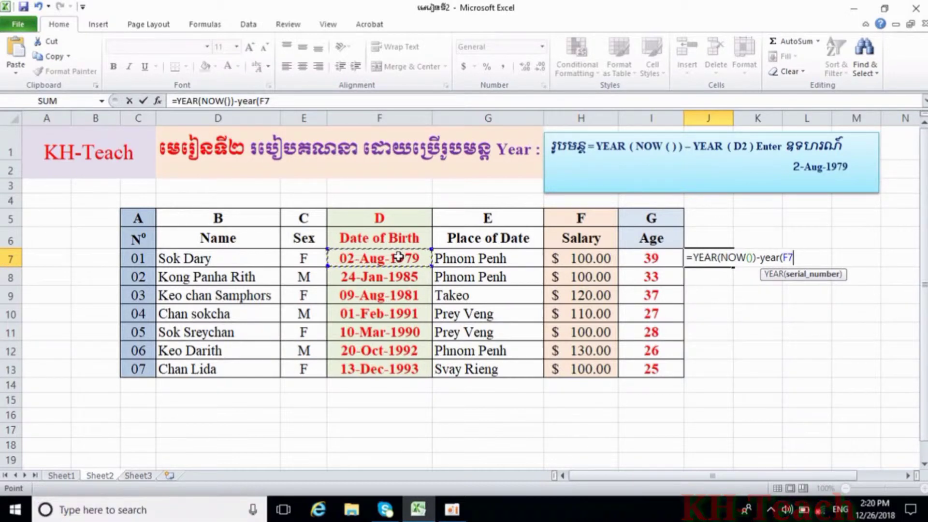
pyautogui.write(')')
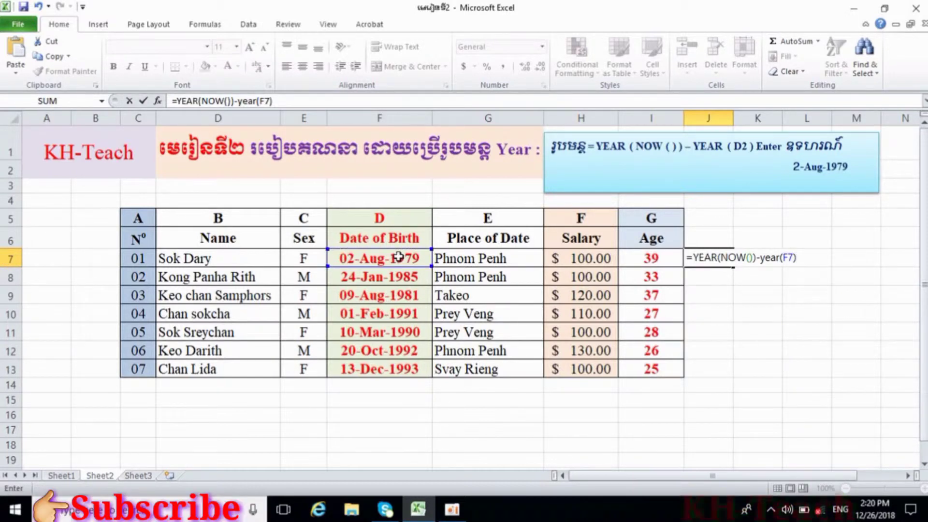
pyautogui.press('Return')
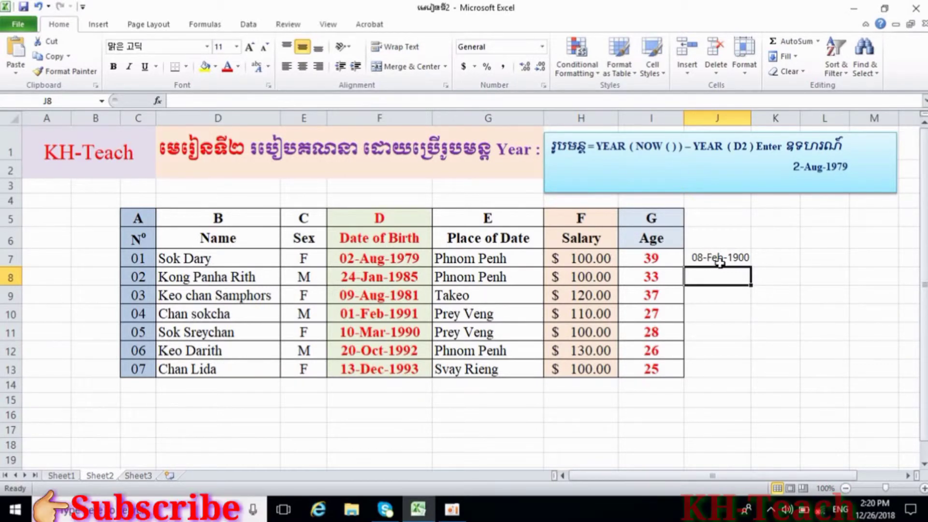
# - Clear the value and formula from cell J7
pyautogui.click(714, 259)
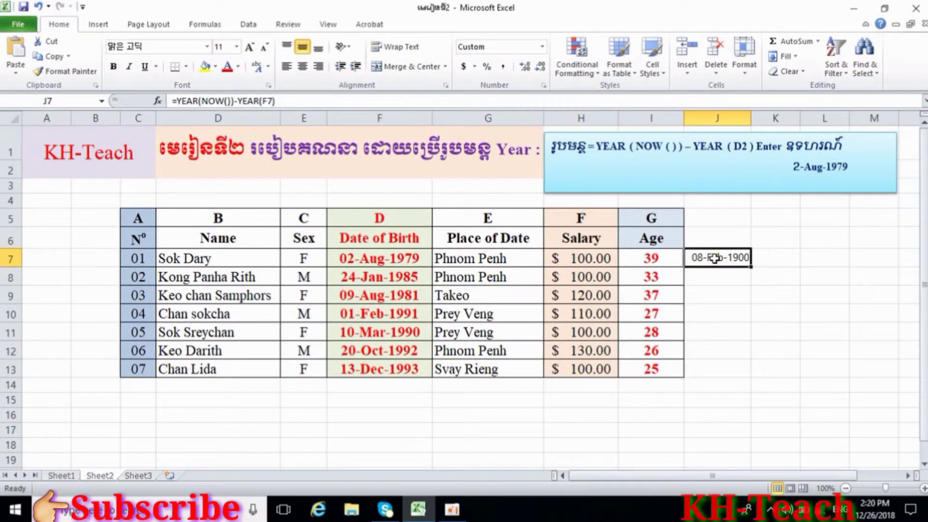
pyautogui.press('BackSpace')
pyautogui.press('Return')
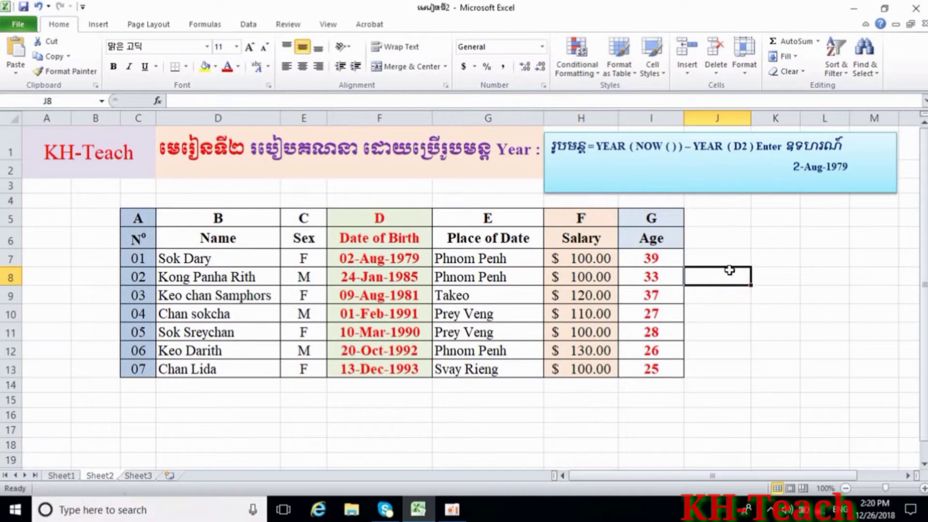
# - Apply the custom number format 00 to cells J7:J13
pyautogui.moveTo(728, 253); pyautogui.dragTo(717, 369)
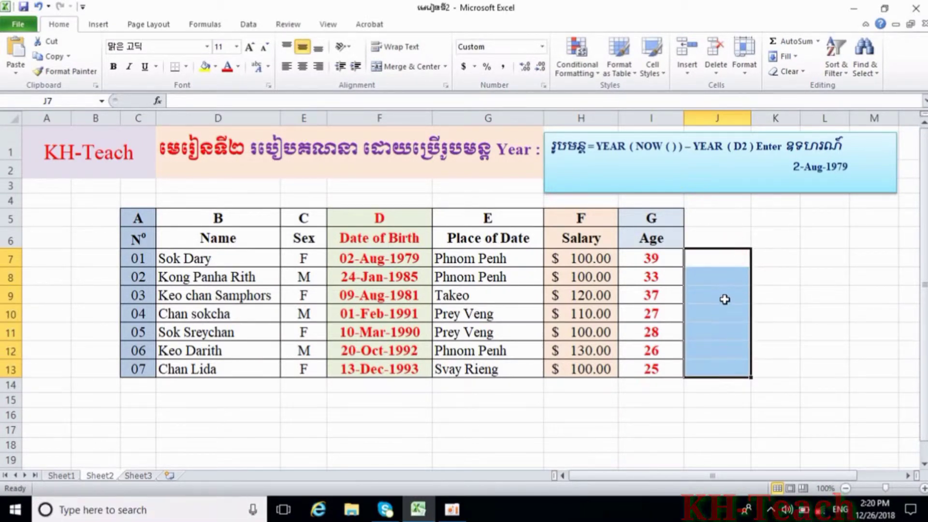
pyautogui.rightClick(725, 300)
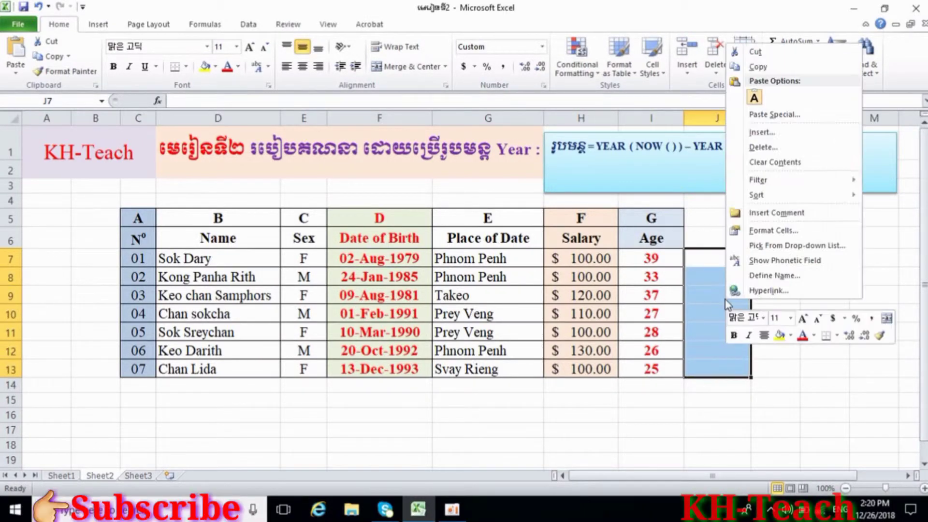
pyautogui.click(757, 231)
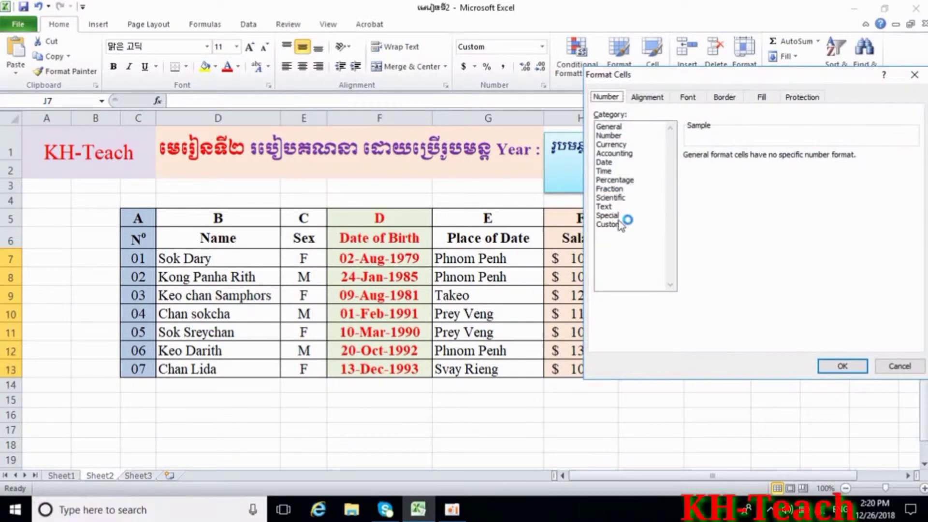
pyautogui.click(608, 225)
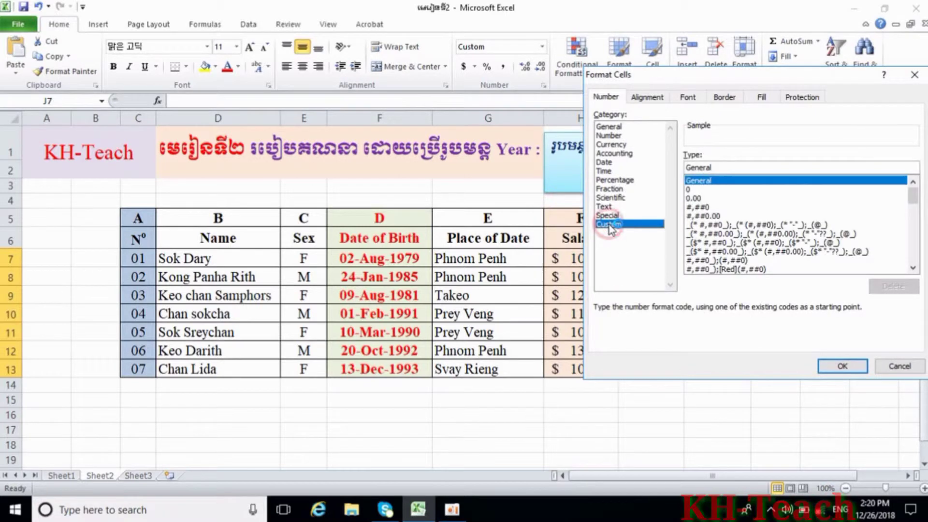
pyautogui.click(722, 164)
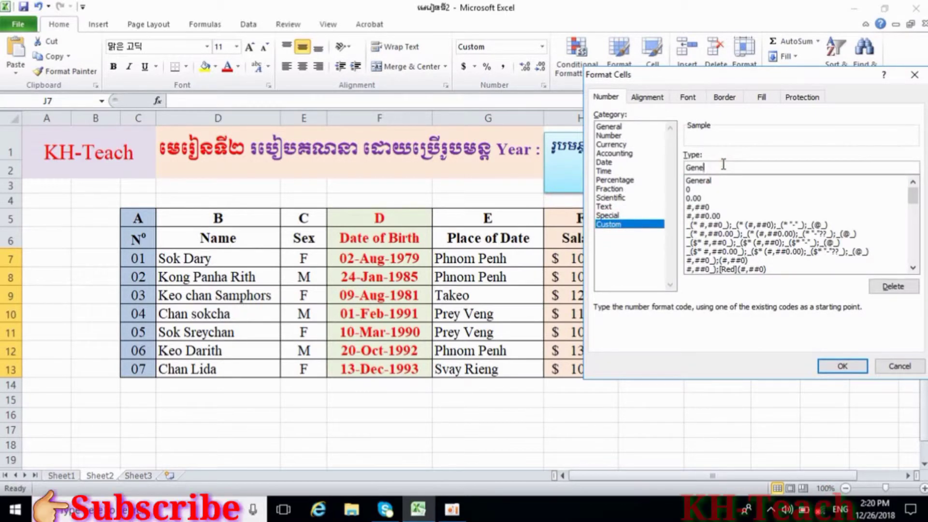
pyautogui.press('BackSpace')
pyautogui.press('BackSpace')
pyautogui.press('BackSpace')
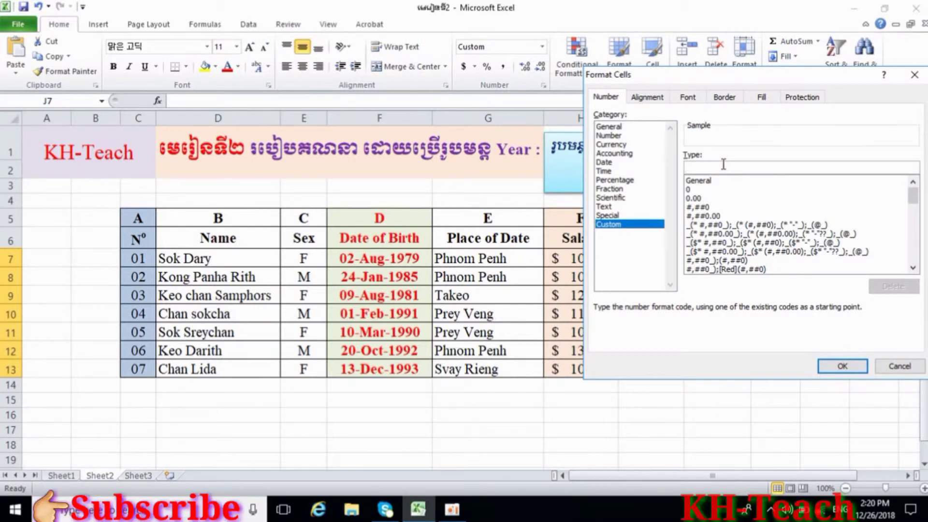
pyautogui.write('00')
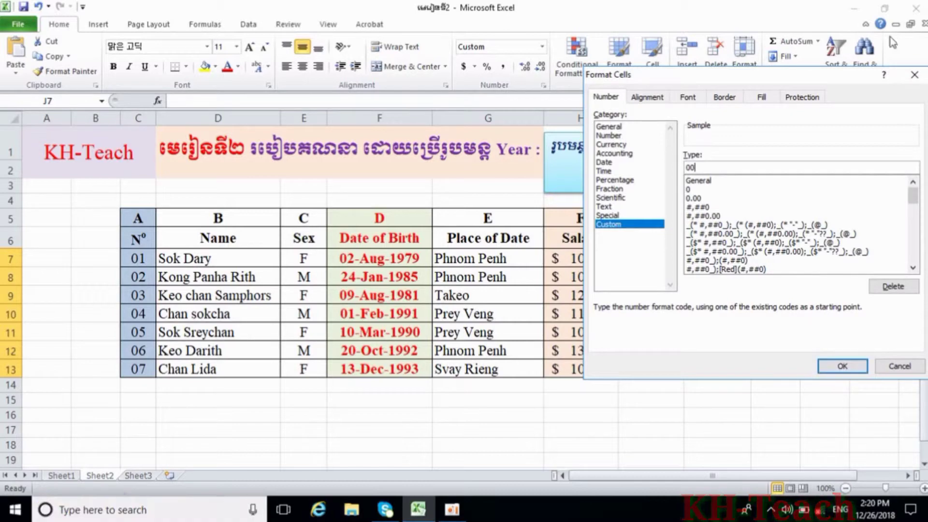
pyautogui.moveTo(828, 84); pyautogui.dragTo(410, 107)
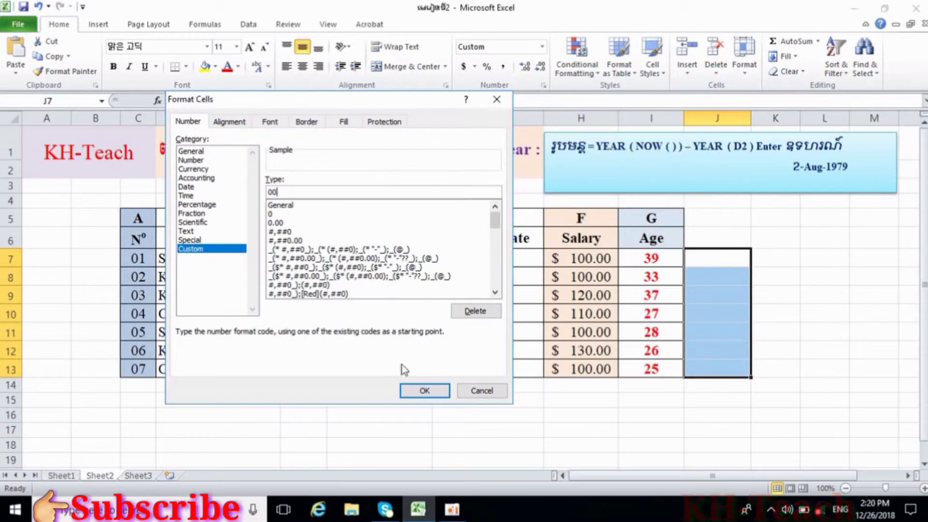
pyautogui.click(424, 390)
pyautogui.click(724, 256)
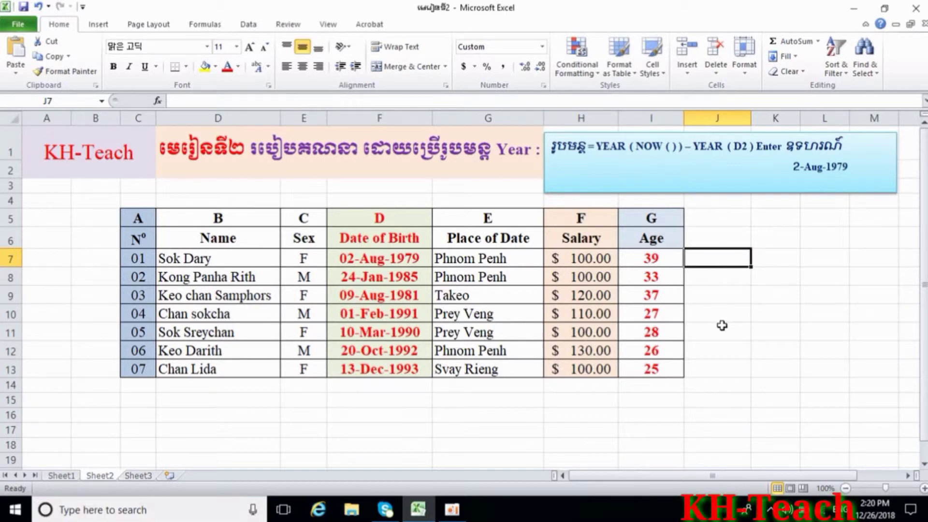
# - Enter =YEAR(NOW())-YEAR(F7) in J7 so it shows the age 39
pyautogui.write('=')
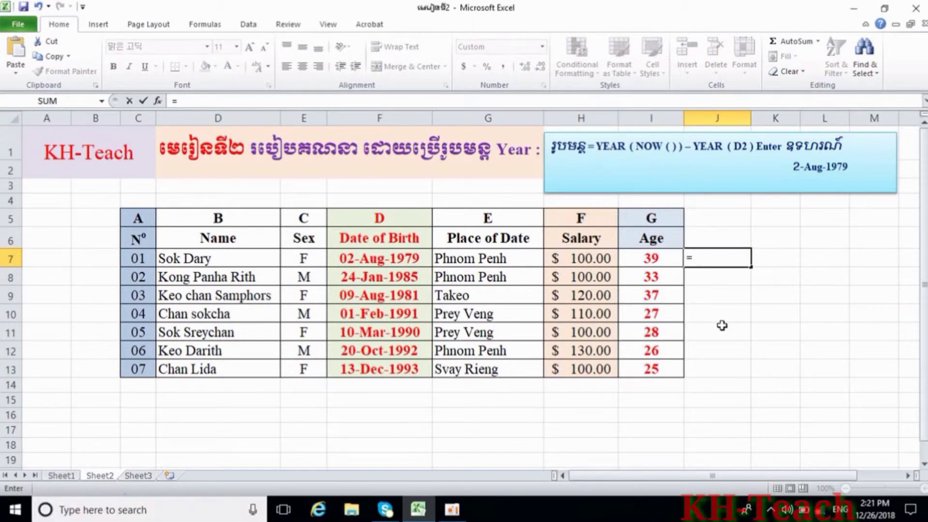
pyautogui.write('YEA')
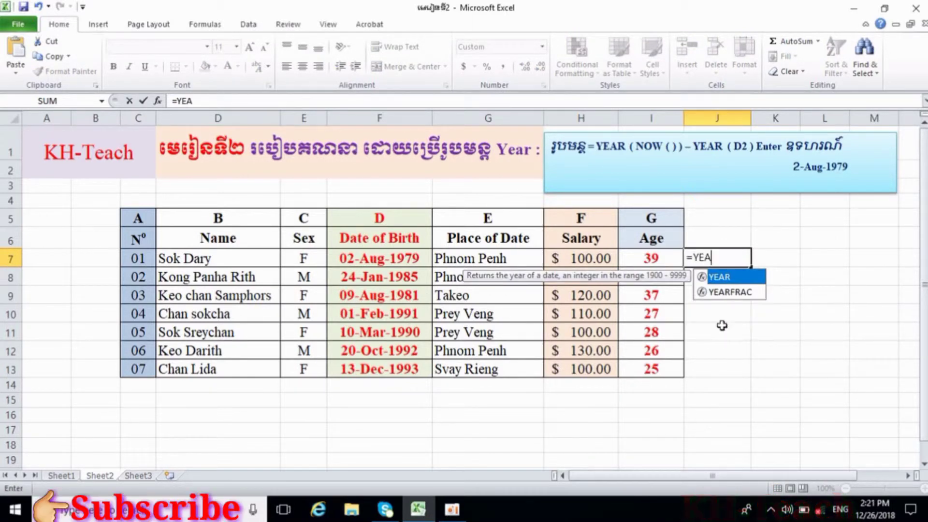
pyautogui.write('R')
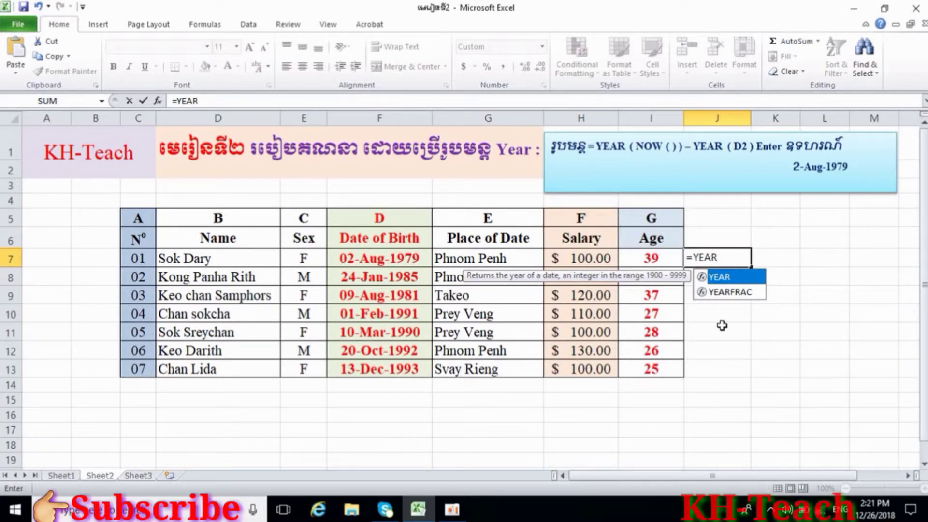
pyautogui.write('(')
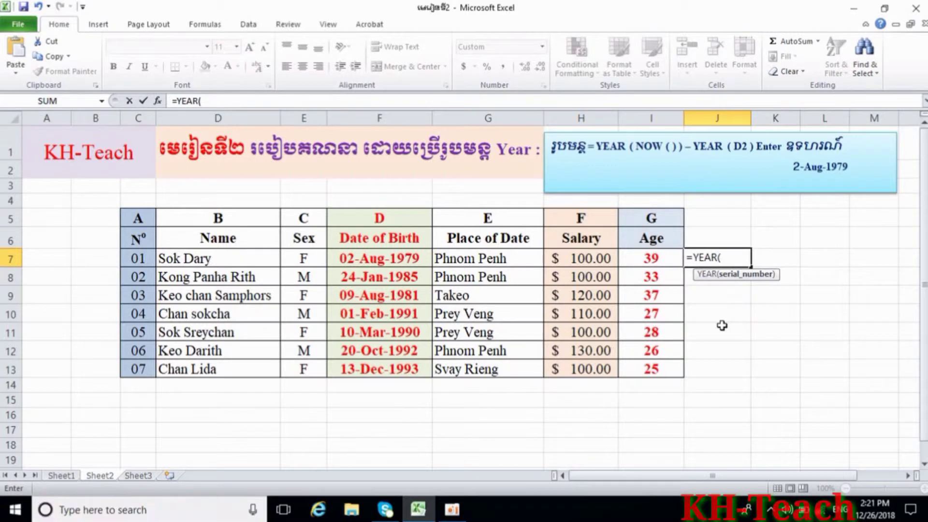
pyautogui.write('NO')
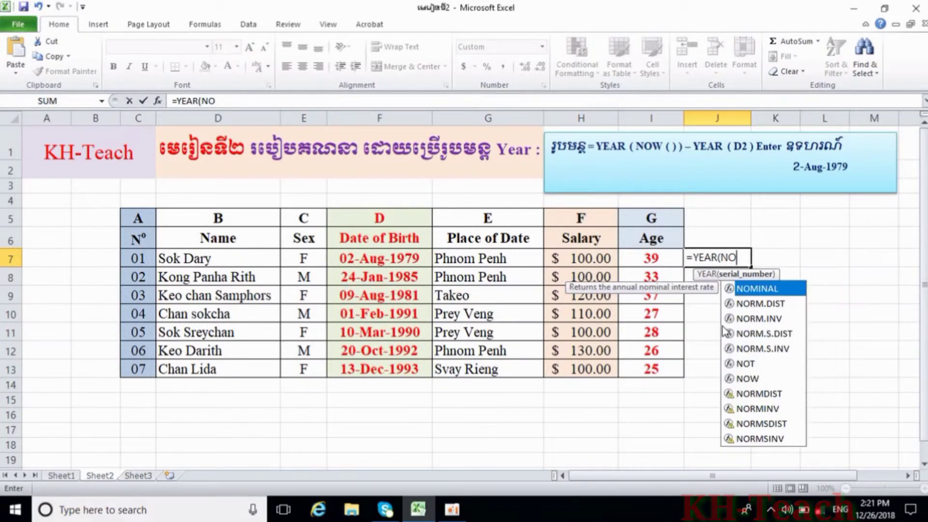
pyautogui.write('W')
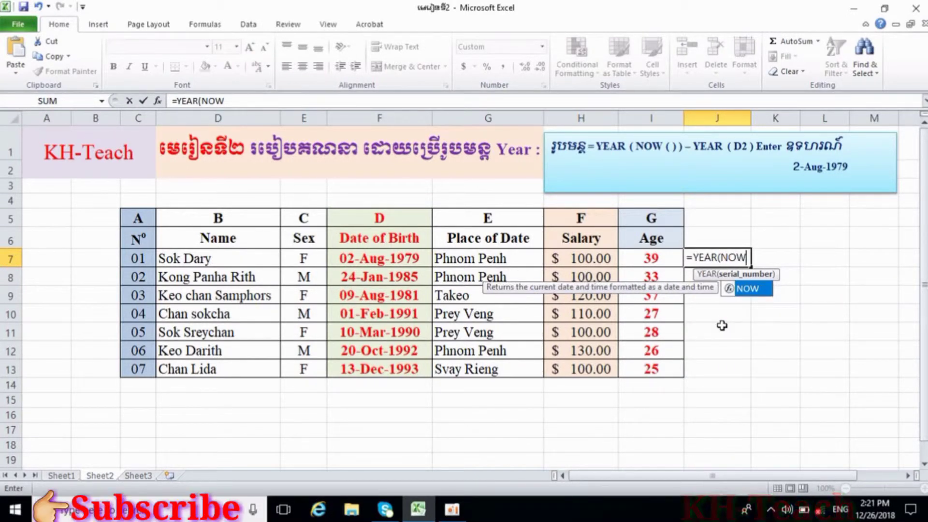
pyautogui.write('(')
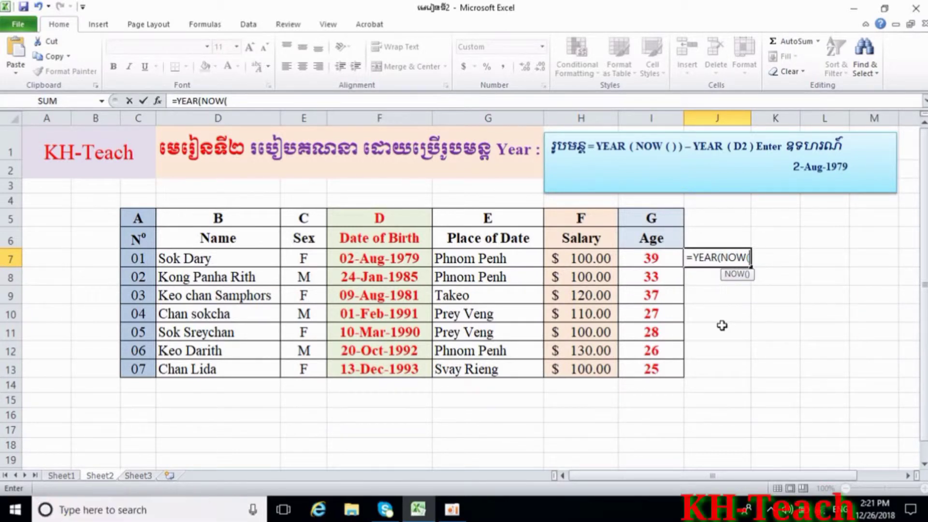
pyautogui.write('))-')
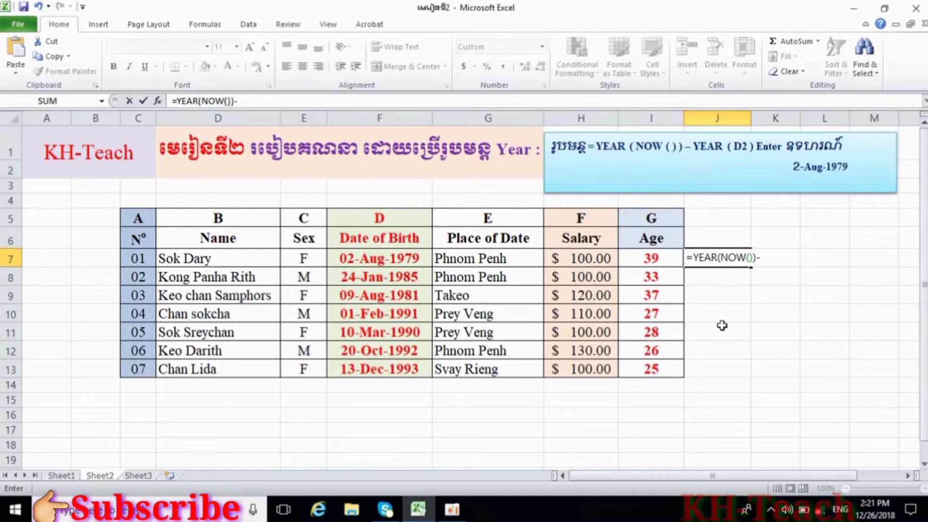
pyautogui.write('YEAR')
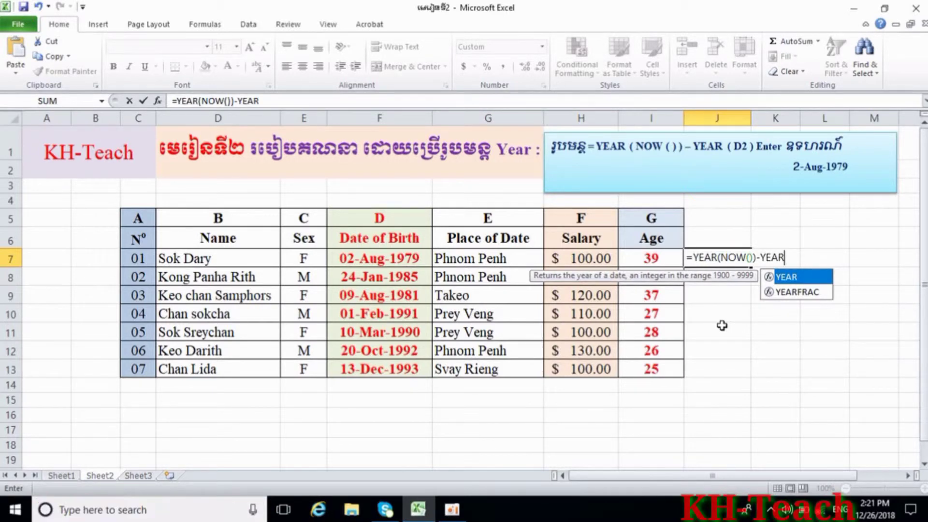
pyautogui.write('(')
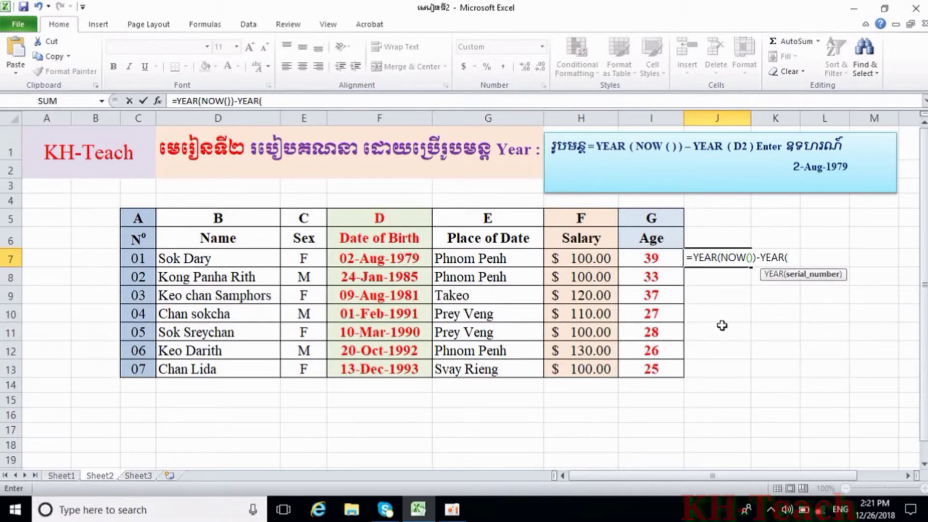
pyautogui.click(383, 261)
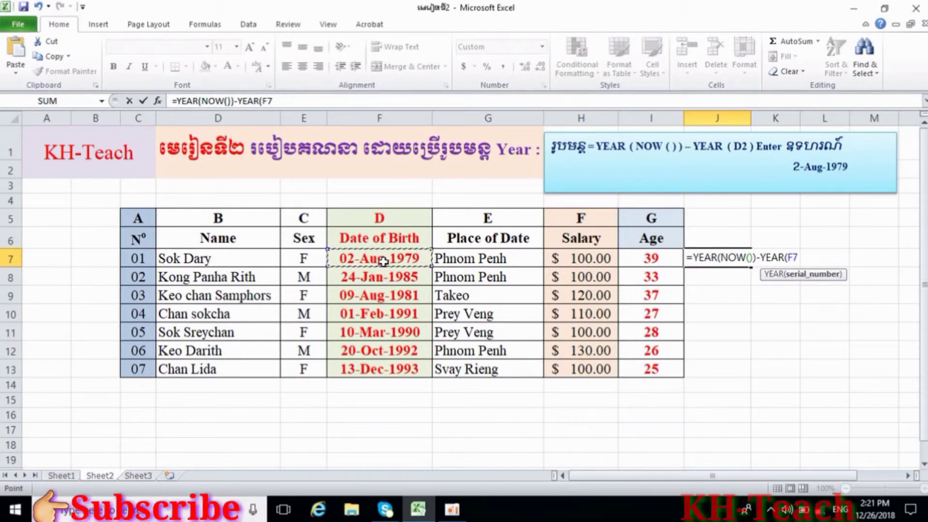
pyautogui.write(')')
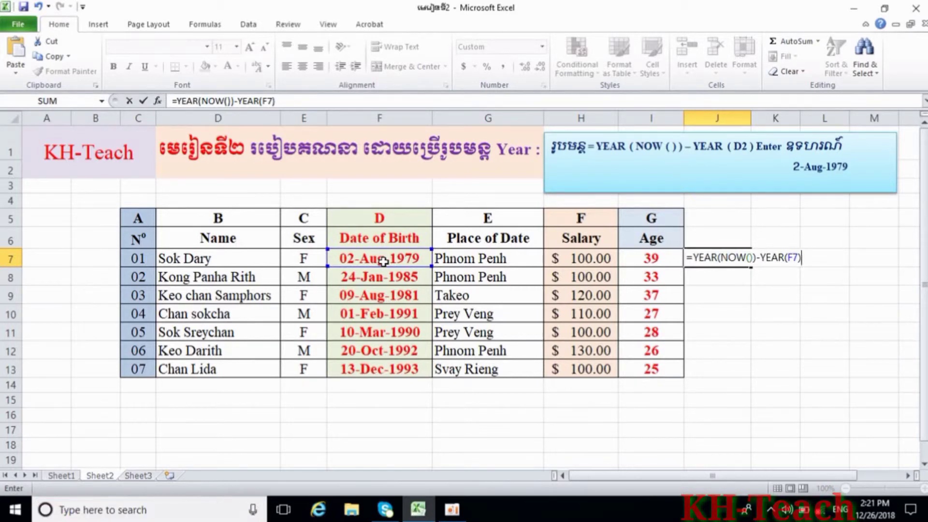
pyautogui.press('Return')
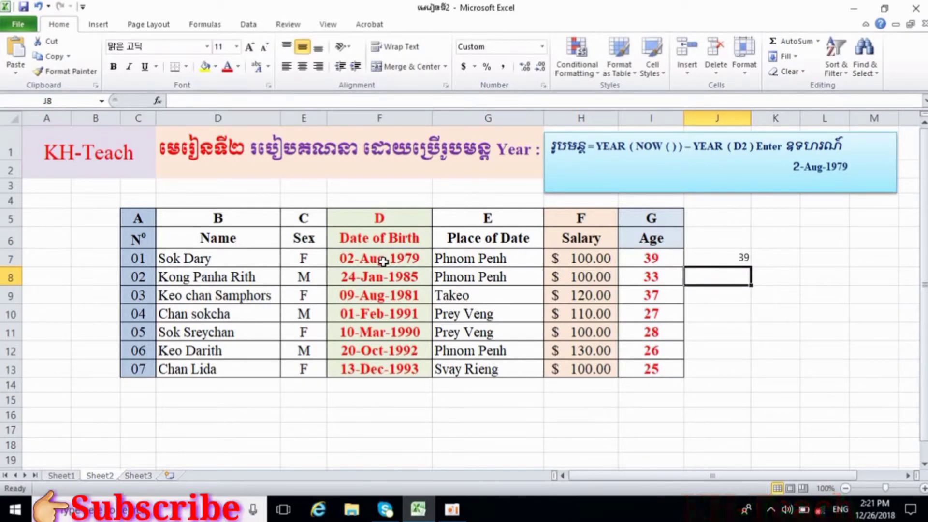
# - Format J7's age 39 in Times New Roman at 24 pt
pyautogui.click(732, 254)
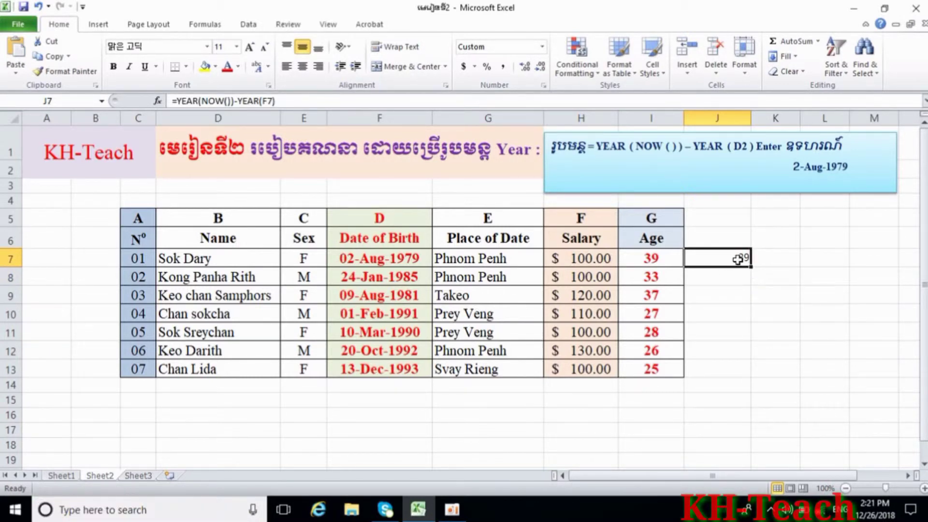
pyautogui.doubleClick(737, 258)
pyautogui.click(735, 309)
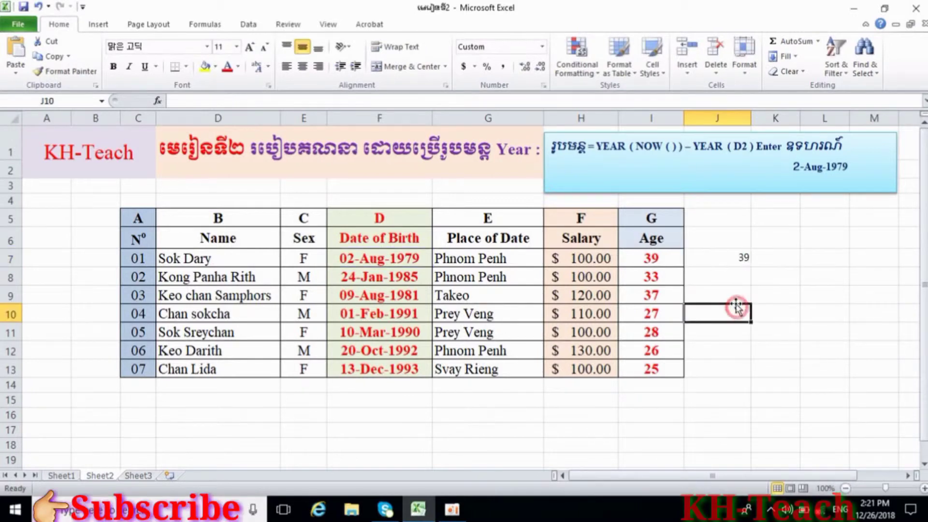
pyautogui.click(742, 256)
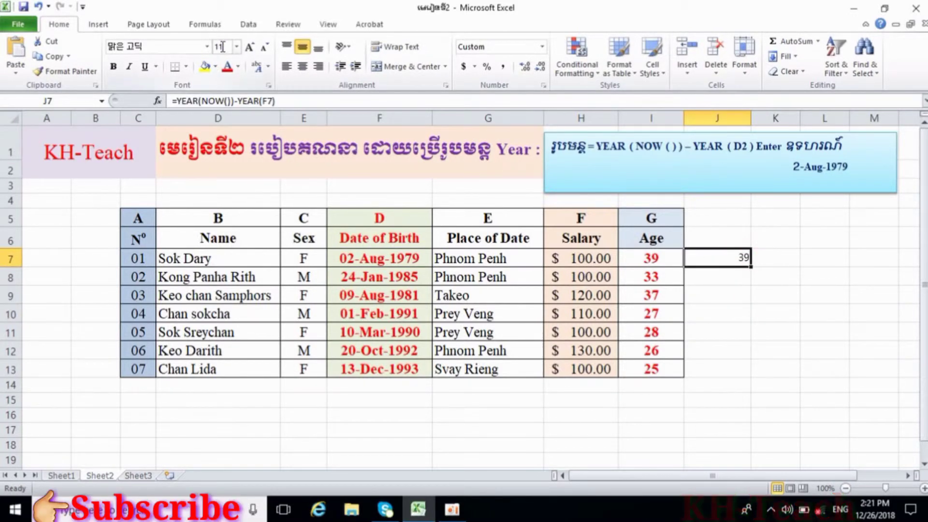
pyautogui.click(207, 46)
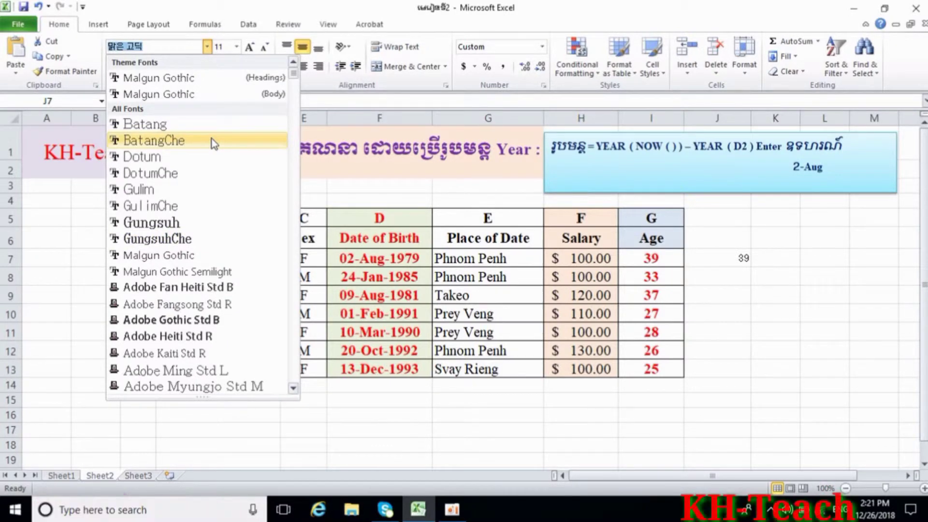
pyautogui.write('Times New Roman')
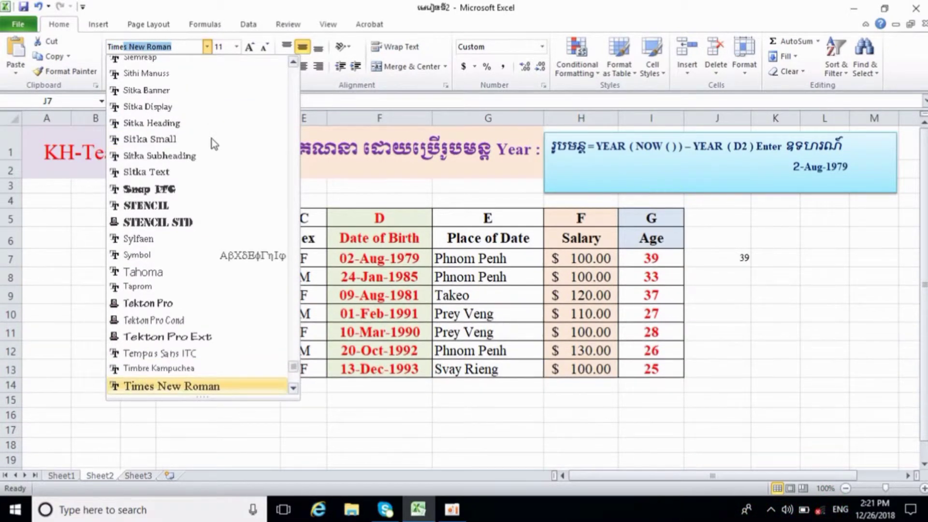
pyautogui.click(208, 386)
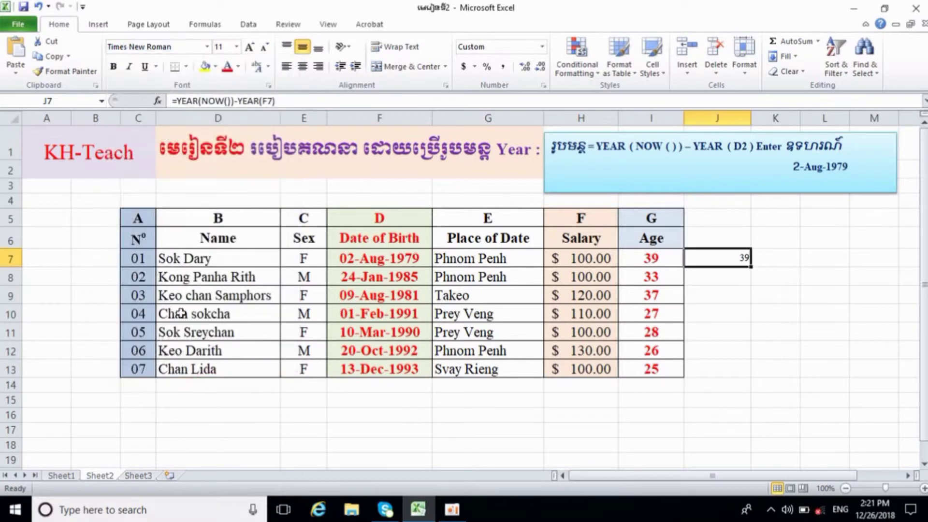
pyautogui.click(235, 47)
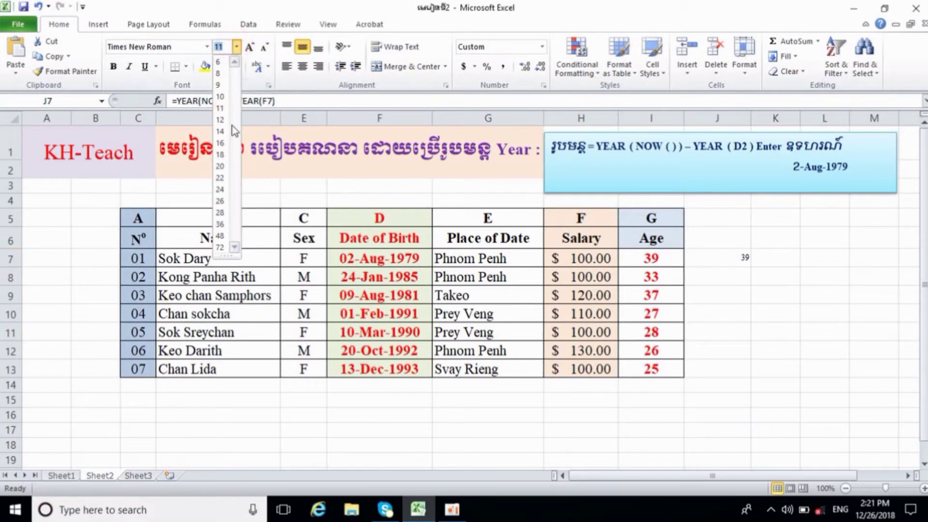
pyautogui.click(221, 189)
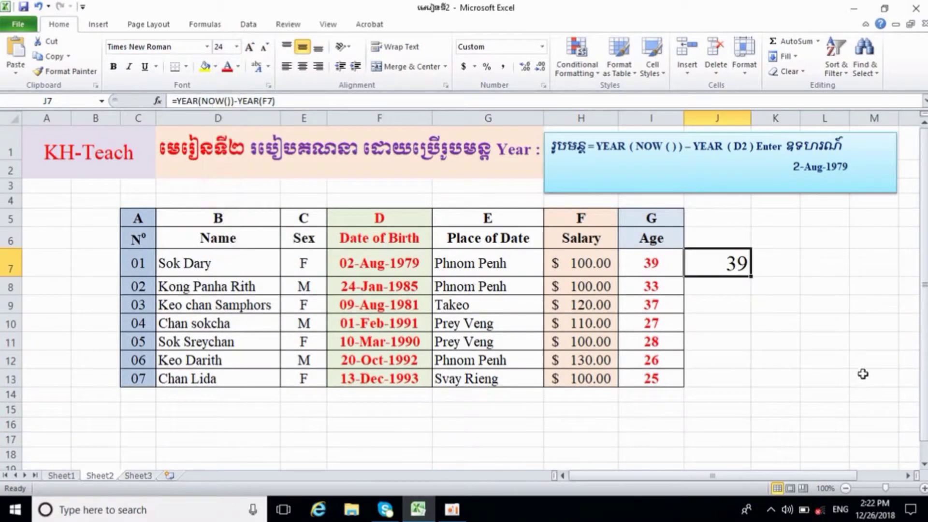
pyautogui.click(750, 311)
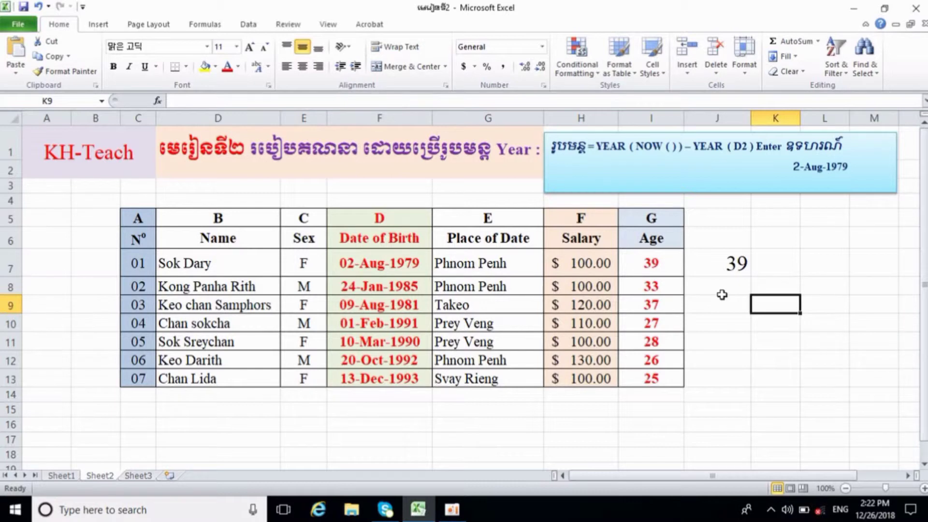
# - Enter =YEAR(NOW())-YEAR(F8) in J8 so it shows the age 33
pyautogui.click(720, 267)
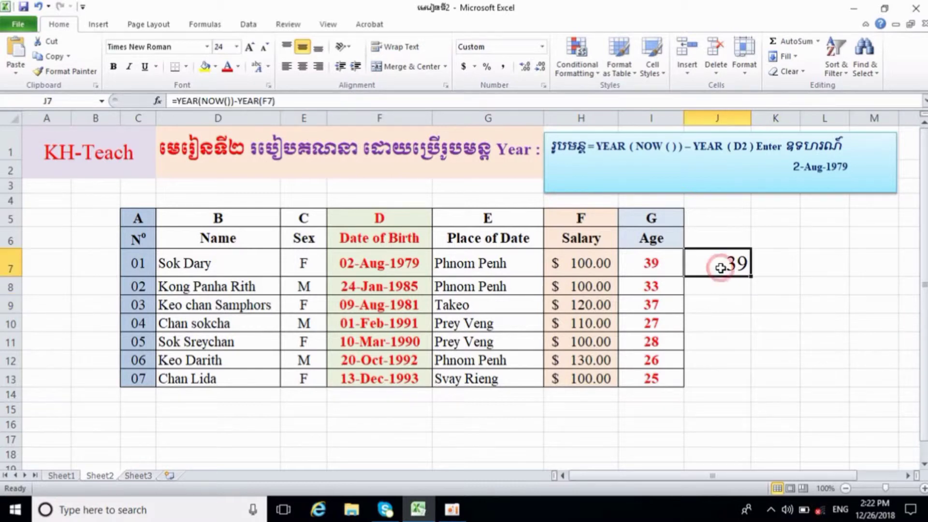
pyautogui.click(742, 284)
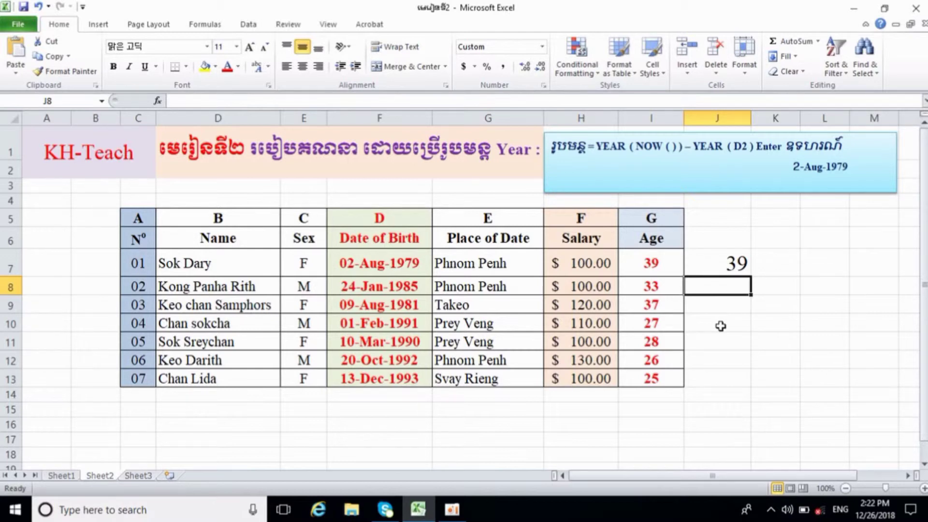
pyautogui.write('=')
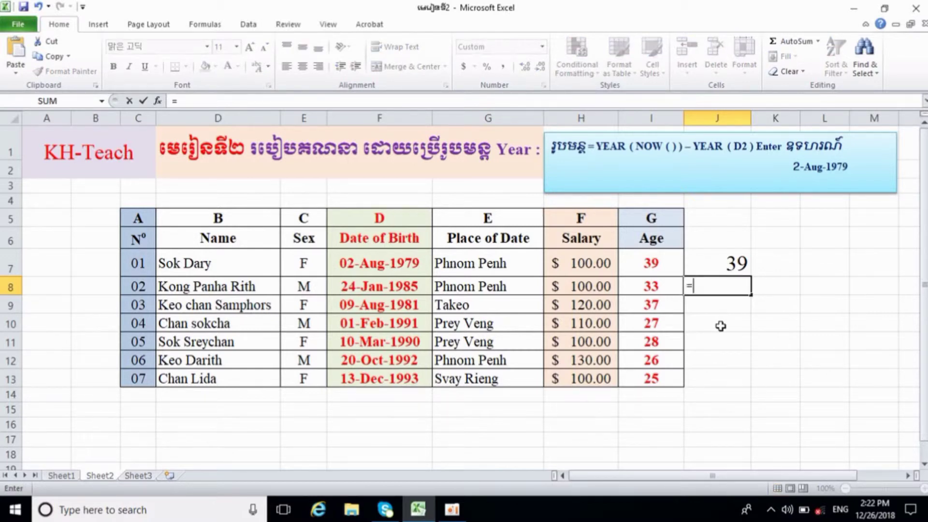
pyautogui.write('YEAR')
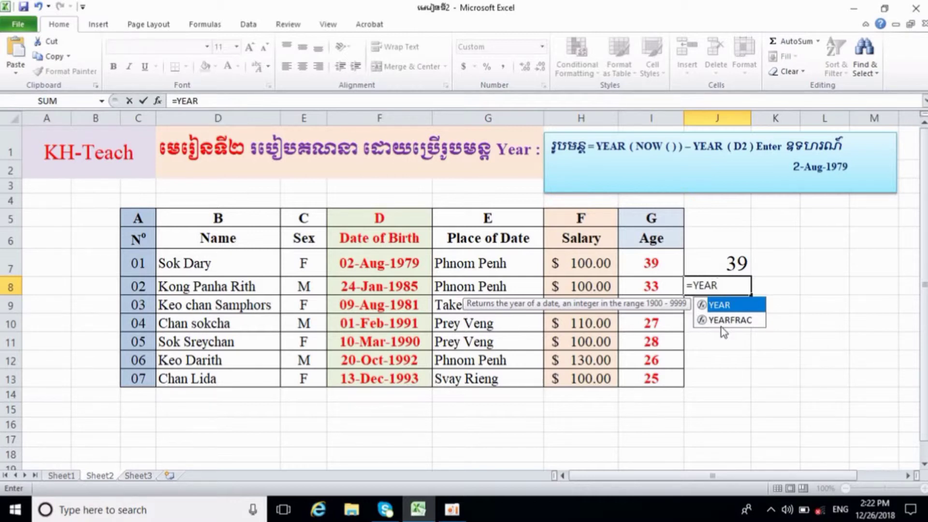
pyautogui.write('(')
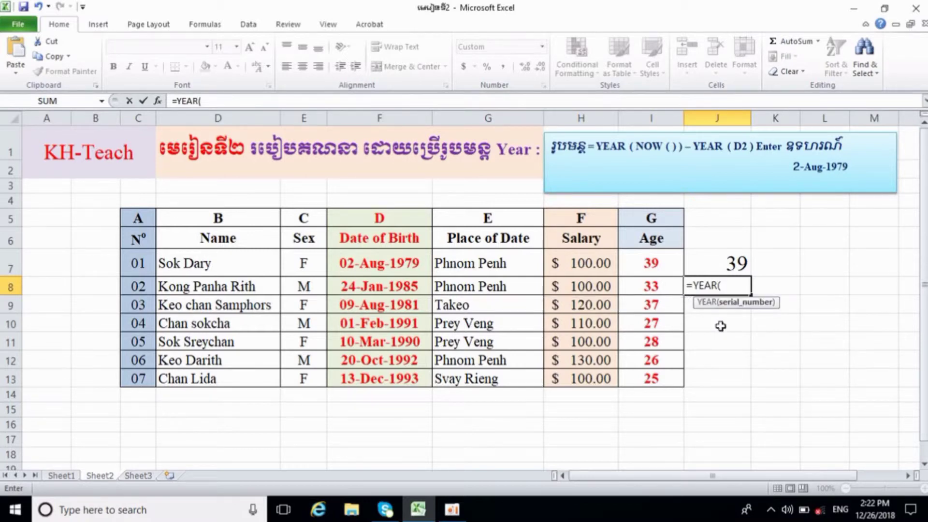
pyautogui.write('NO')
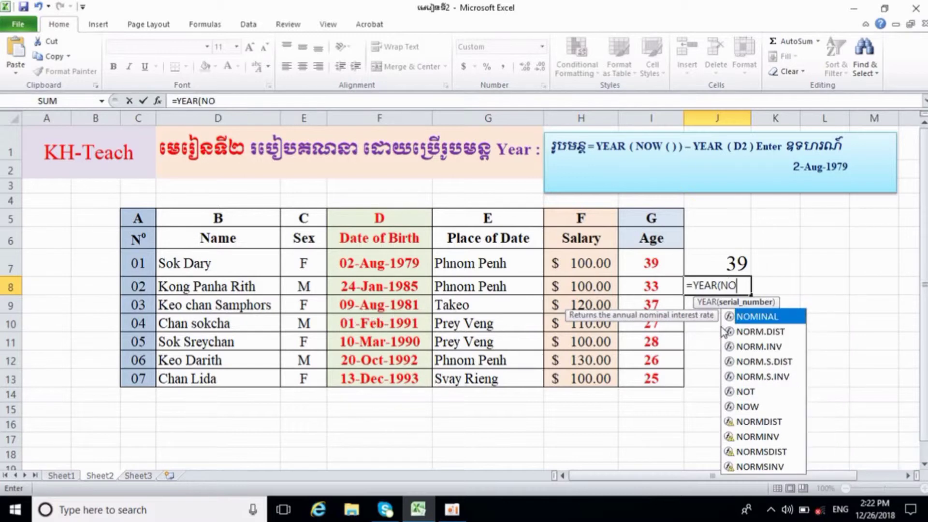
pyautogui.write('W')
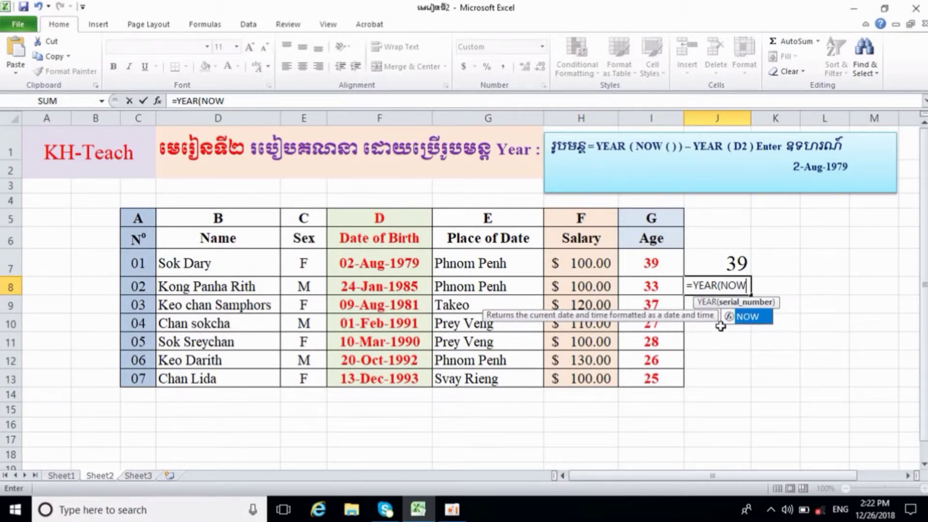
pyautogui.write('(')
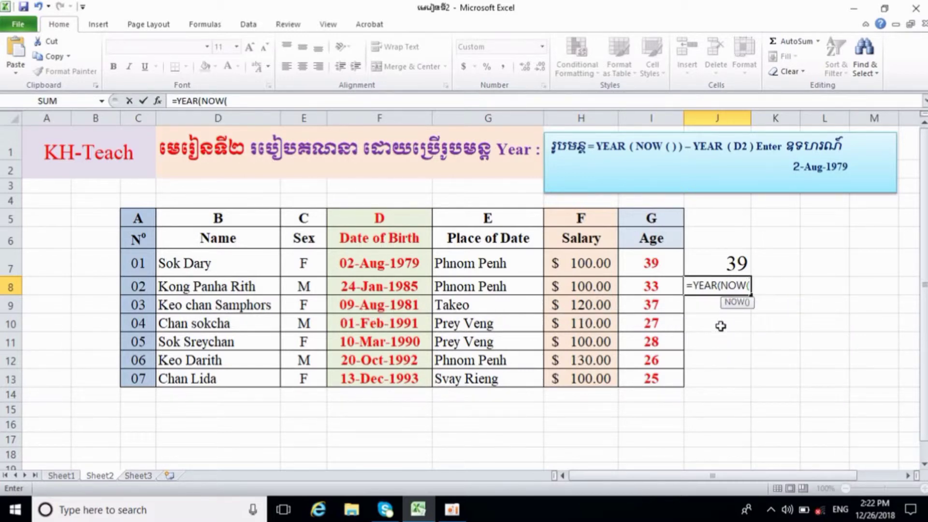
pyautogui.write('))-')
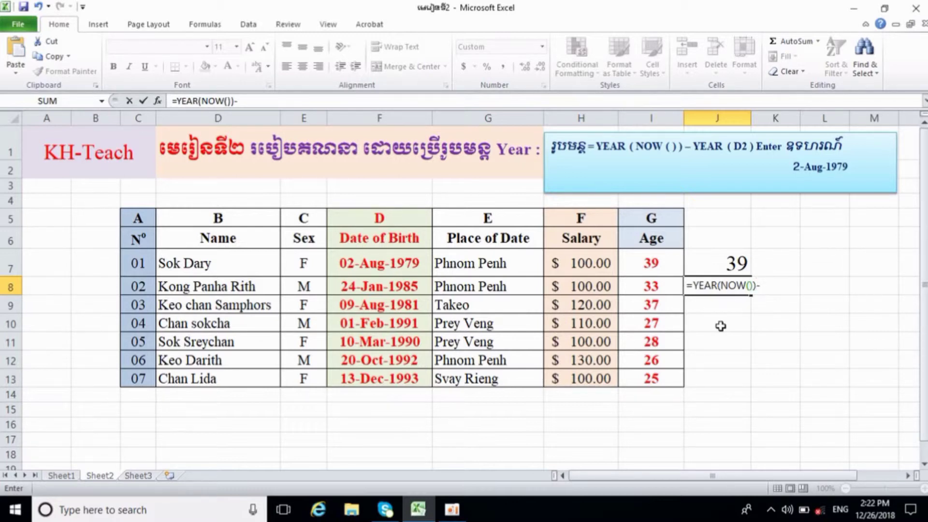
pyautogui.write('YE')
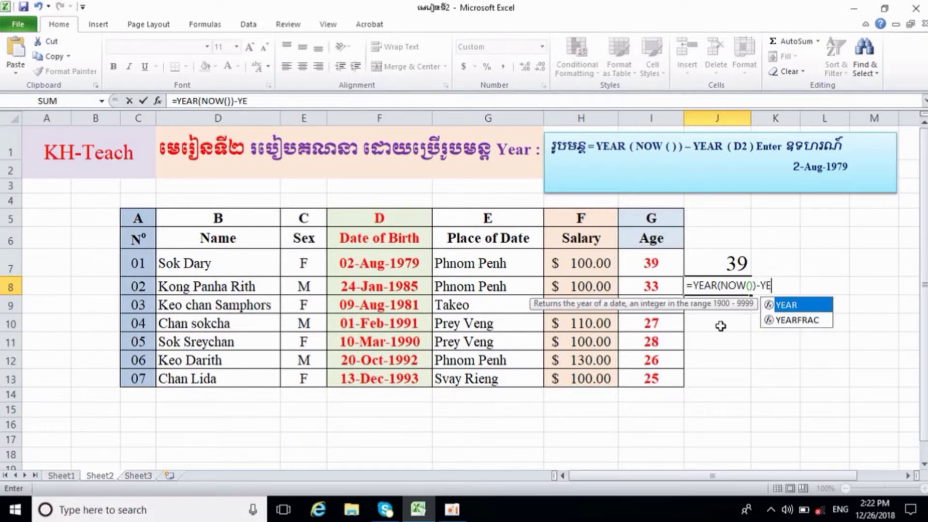
pyautogui.write('AR')
pyautogui.write('(')
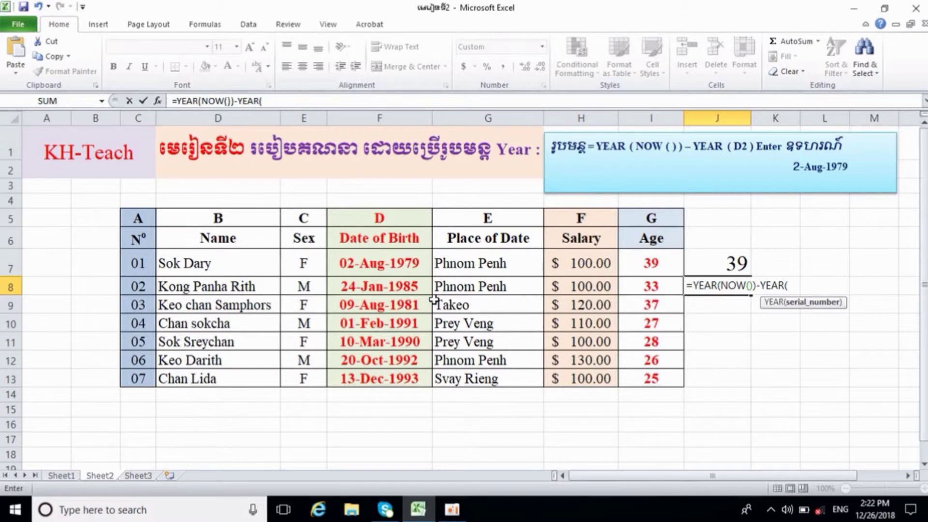
pyautogui.click(410, 292)
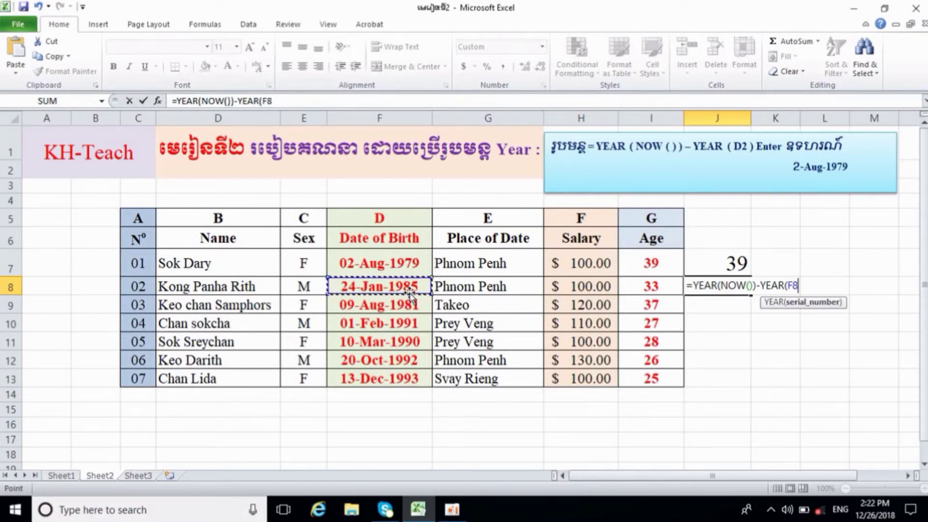
pyautogui.write(')')
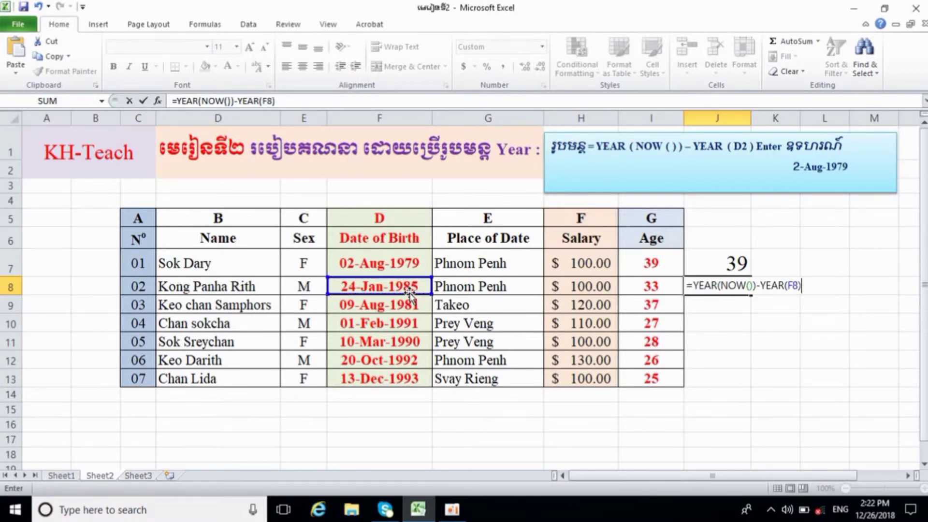
pyautogui.press('Return')
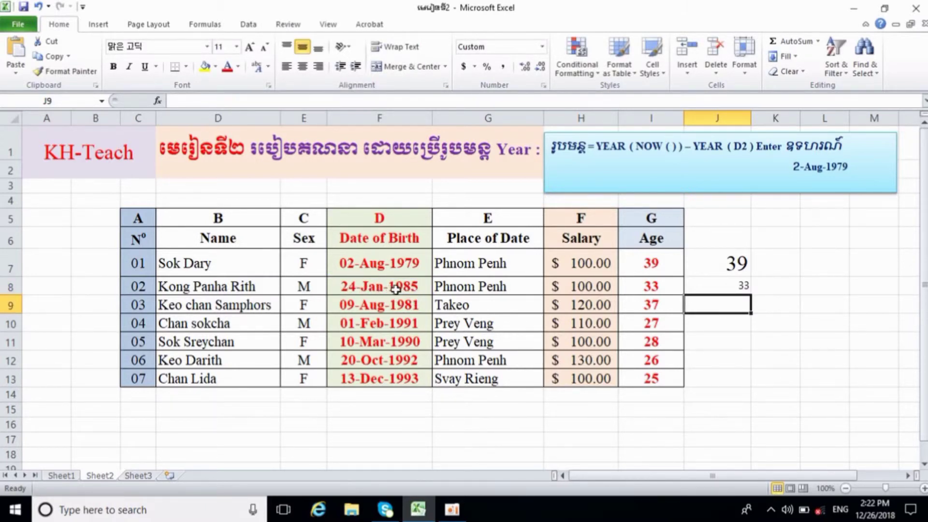
# - Fill J8's age formula down to J13, giving 37, 27, 28, 26, 25, then select J7:J13
pyautogui.click(716, 286)
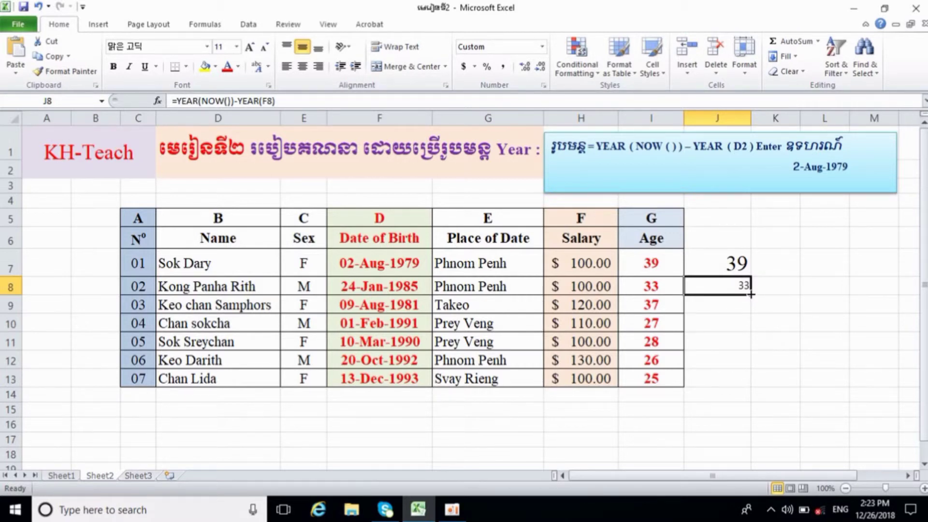
pyautogui.moveTo(750, 294); pyautogui.dragTo(742, 386)
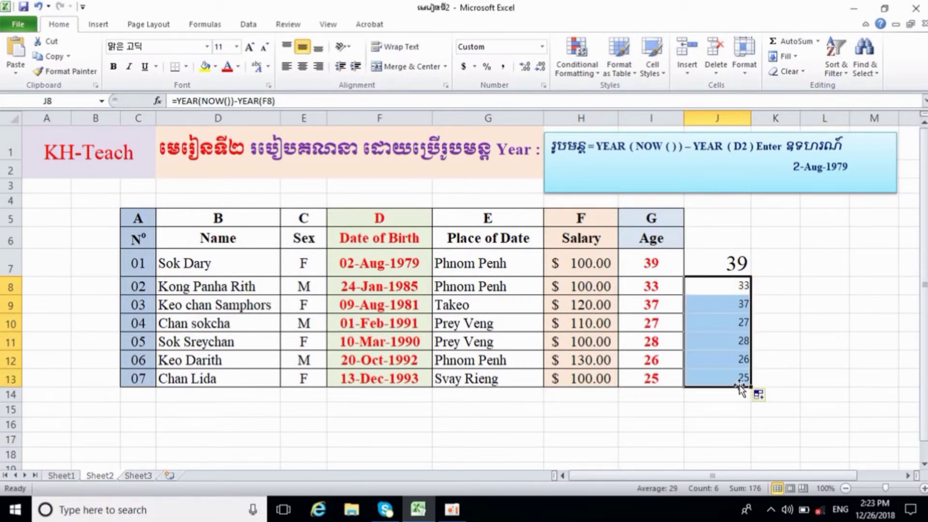
pyautogui.click(775, 344)
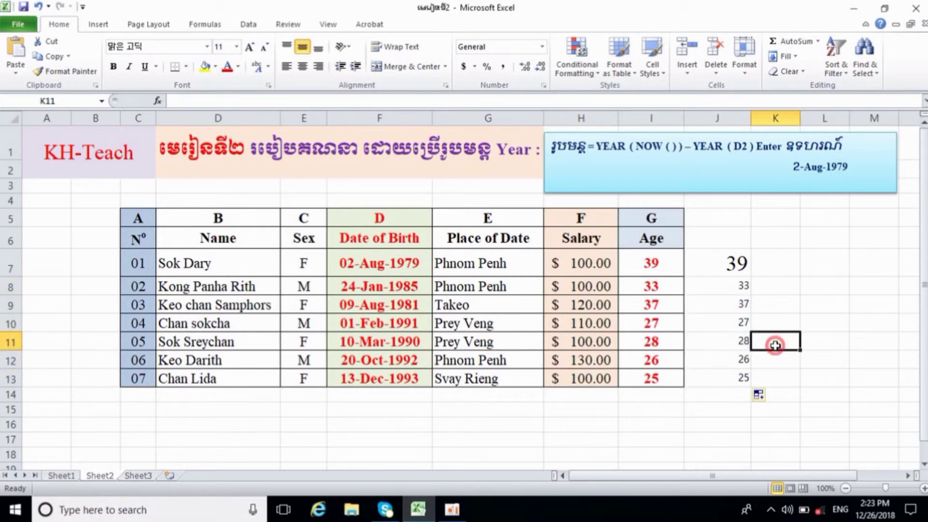
pyautogui.moveTo(738, 263); pyautogui.dragTo(739, 380)
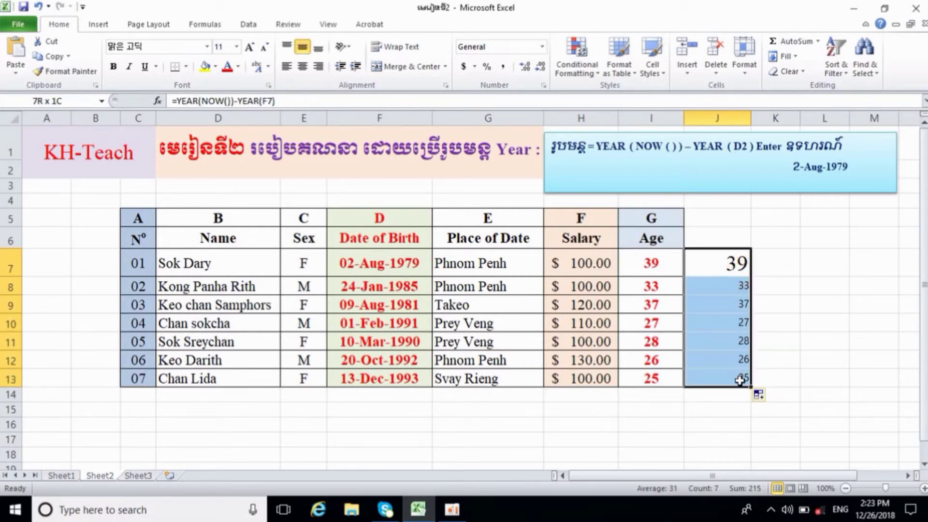
# - Set the ages in J7:J13 to 18 pt and centre them
pyautogui.click(236, 46)
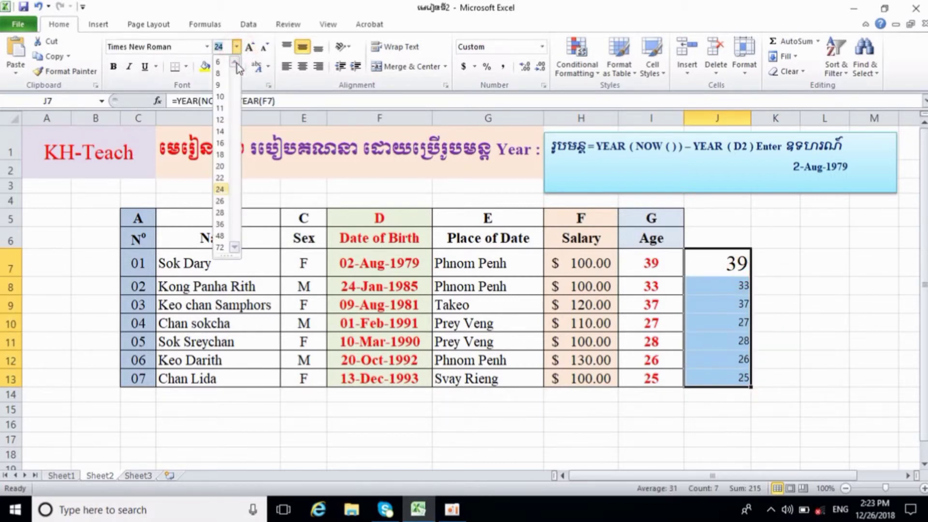
pyautogui.click(219, 155)
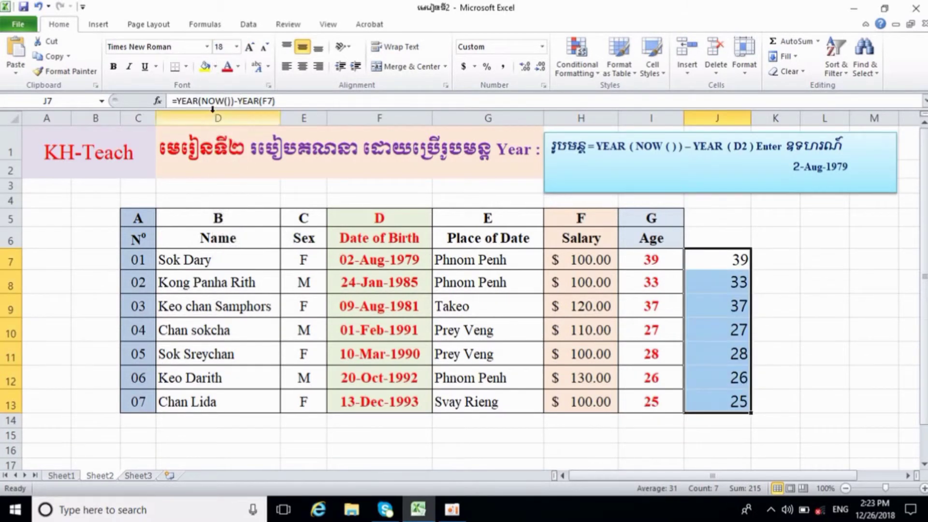
pyautogui.click(302, 66)
pyautogui.click(774, 281)
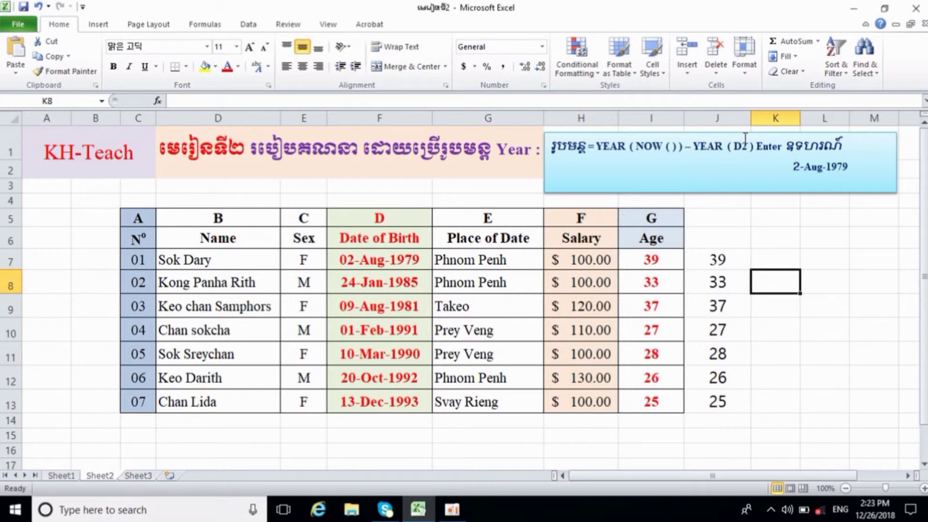
# - Place the formula text box beneath the employee table at row 14, spanning columns E–H
pyautogui.click(744, 139)
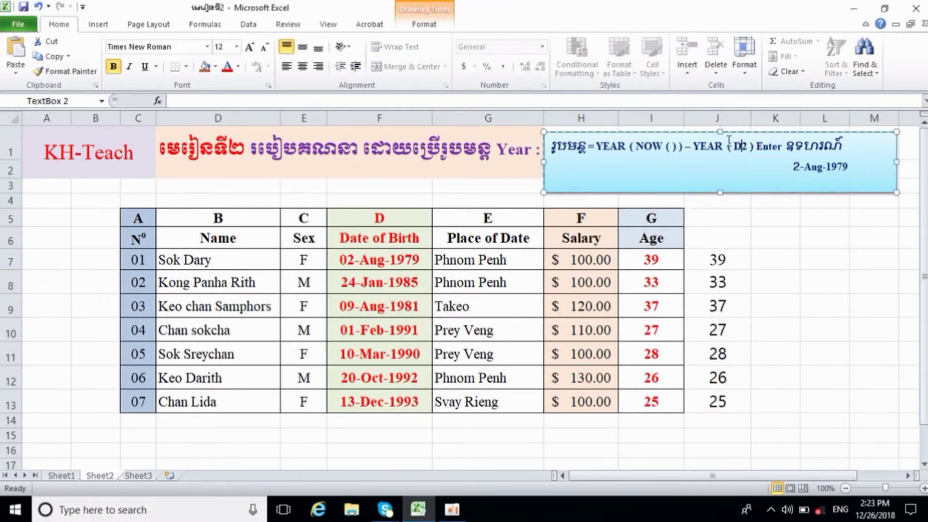
pyautogui.moveTo(725, 132); pyautogui.dragTo(508, 435)
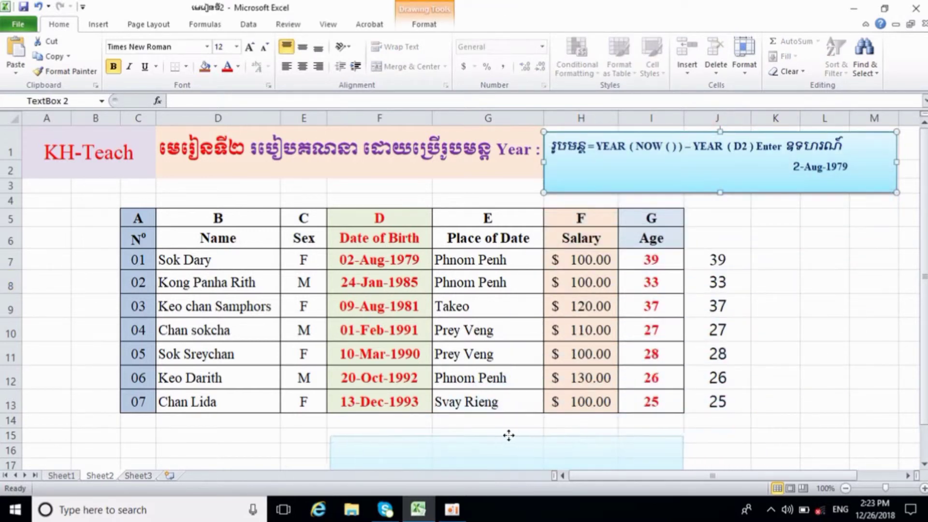
pyautogui.moveTo(508, 435); pyautogui.dragTo(470, 412)
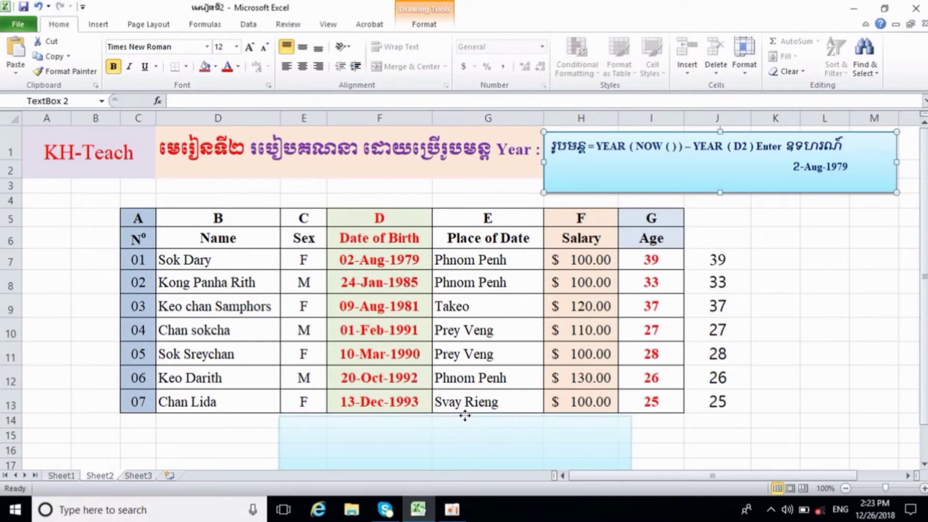
pyautogui.moveTo(470, 412); pyautogui.dragTo(465, 414)
pyautogui.click(677, 454)
pyautogui.scroll(-3, 679, 458)
pyautogui.scroll(1, 679, 459)
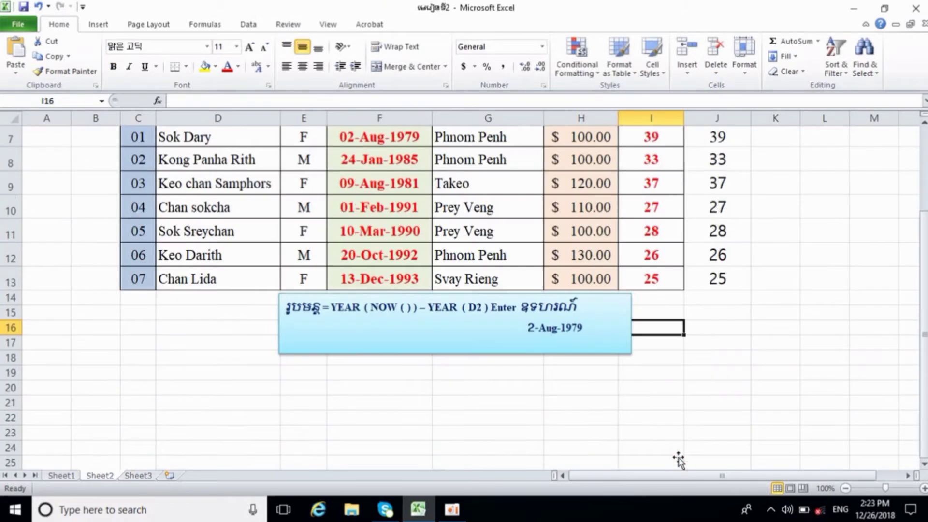
pyautogui.scroll(2, 679, 459)
pyautogui.scroll(-1, 679, 460)
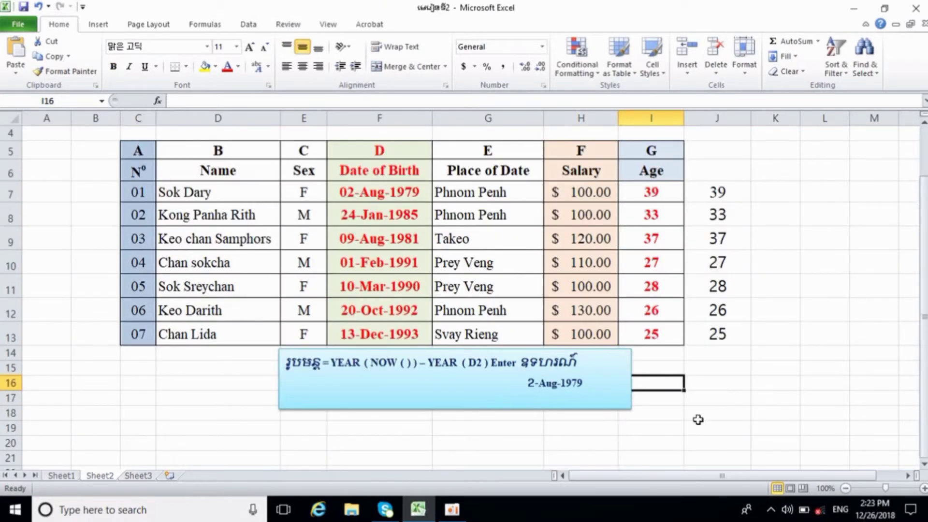
pyautogui.scroll(1, 739, 314)
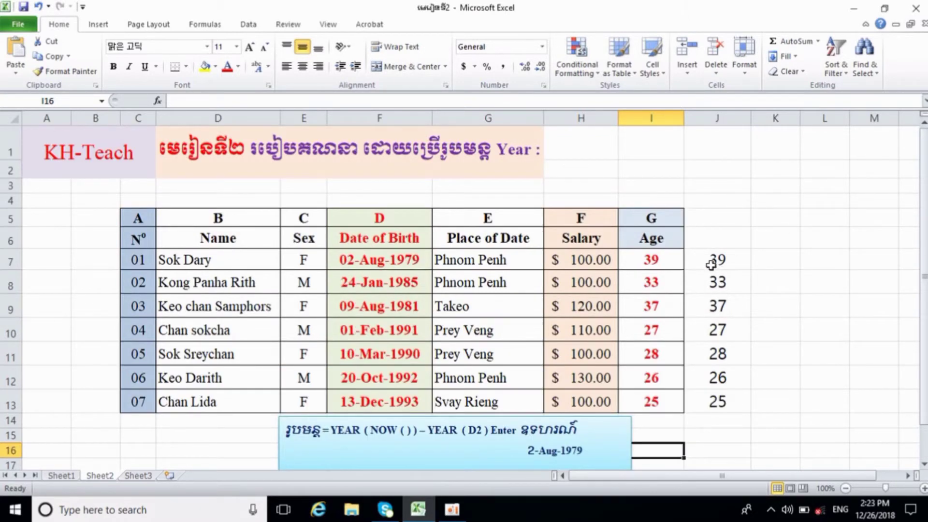
pyautogui.doubleClick(734, 265)
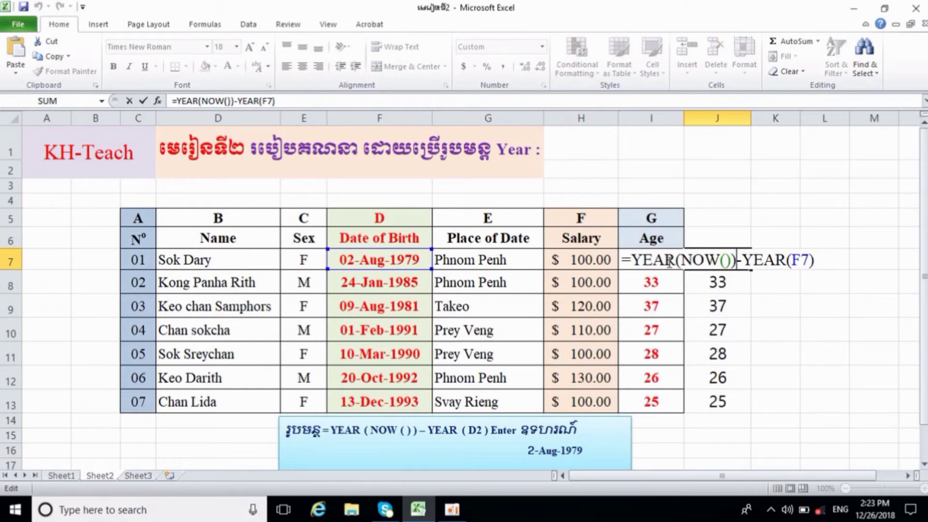
pyautogui.click(832, 261)
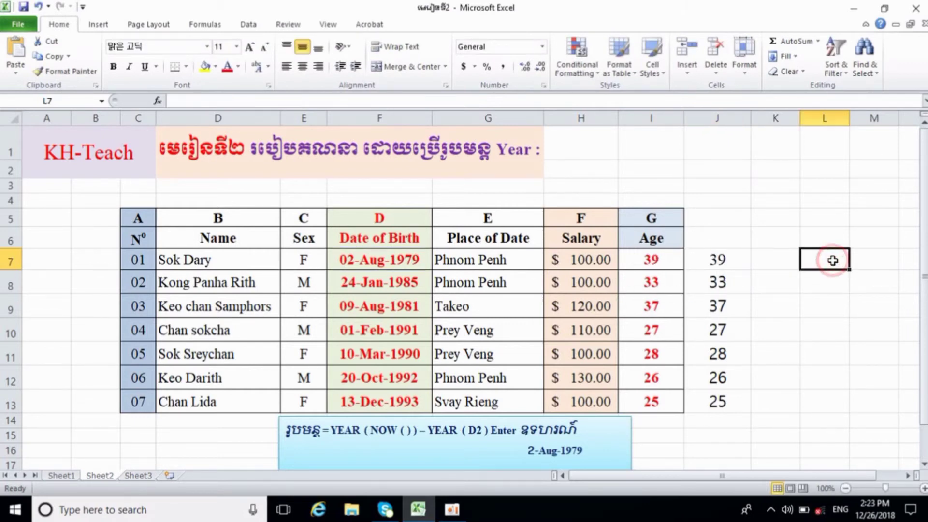